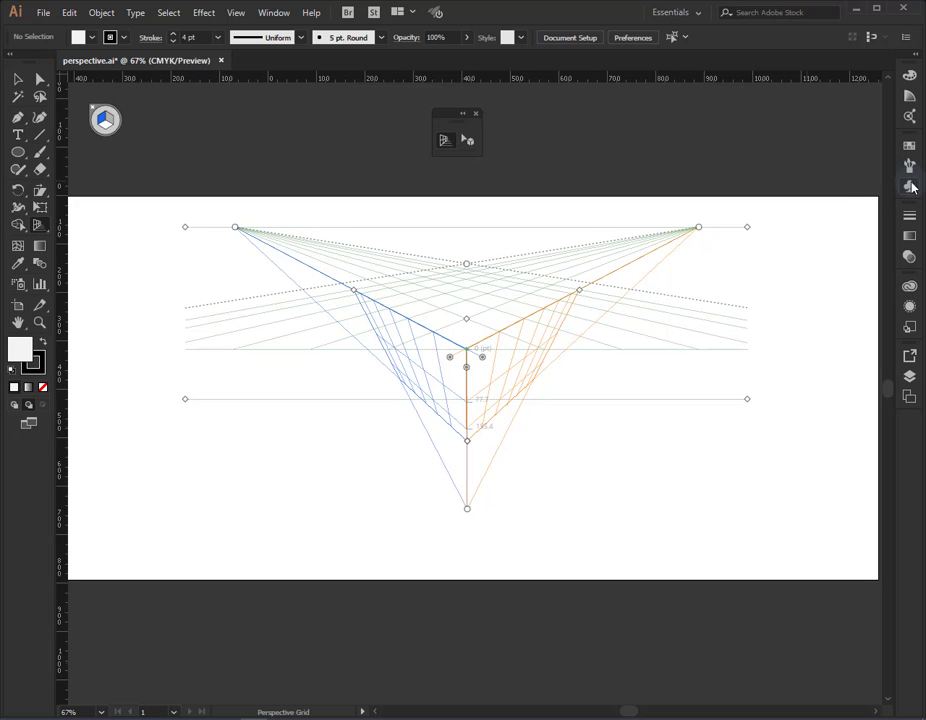
Draw a Type-tool text frame right of the artboard and clear its Lorem ipsum placeholder
{"action": "left_click", "coordinate": [330, 326]}
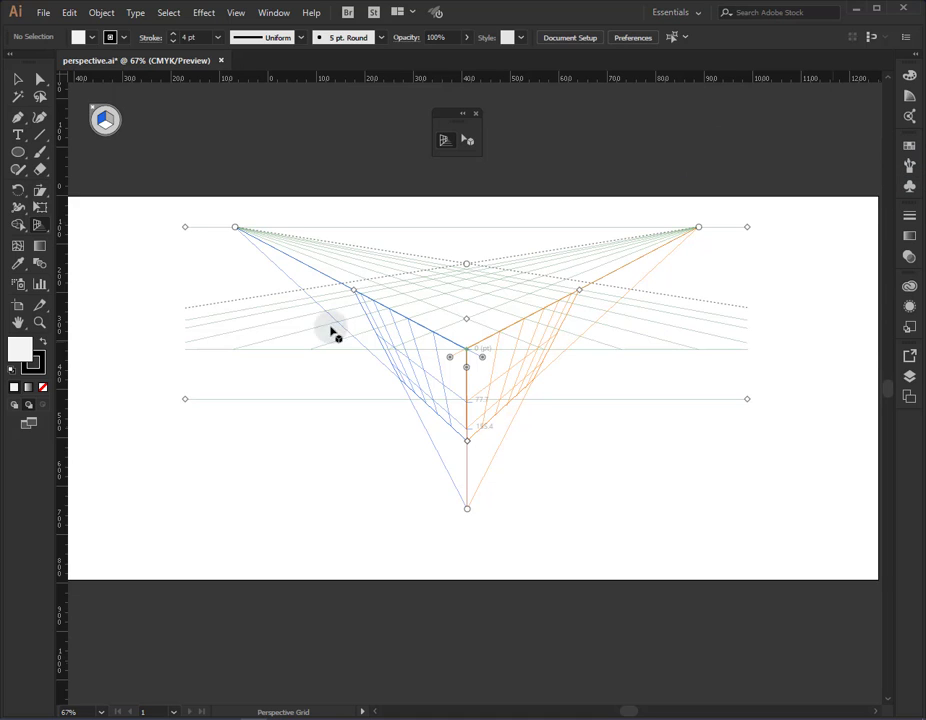
{"action": "left_click", "coordinate": [19, 139]}
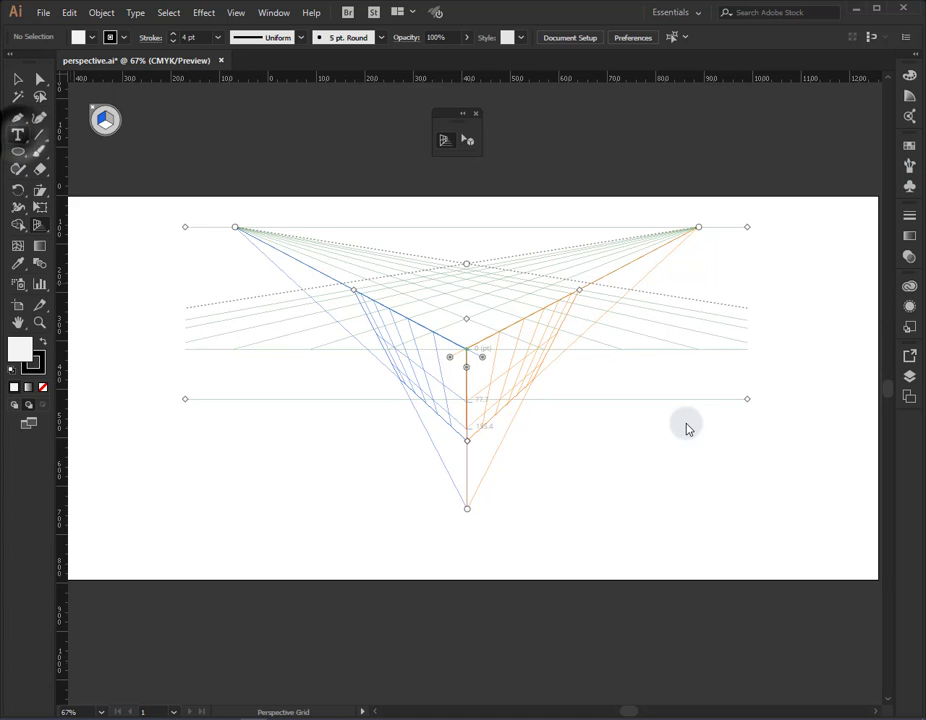
{"action": "mouse_move", "coordinate": [634, 396]}
{"action": "left_mouse_down"}
{"action": "mouse_move", "coordinate": [768, 409]}
{"action": "mouse_move", "coordinate": [772, 432]}
{"action": "left_mouse_up"}
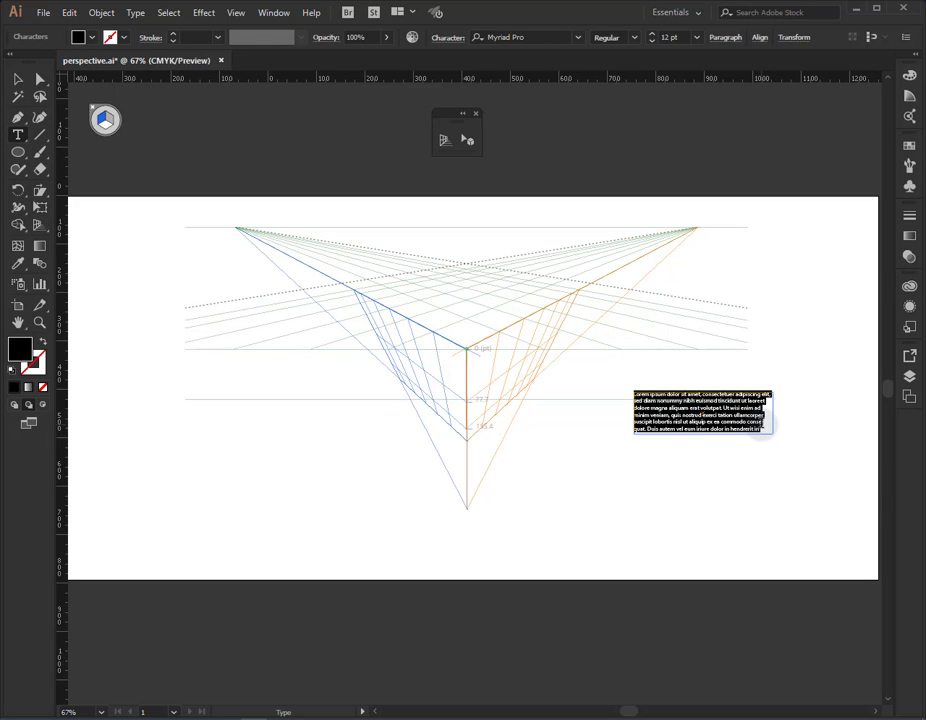
{"action": "key", "text": "BackSpace"}
{"action": "type", "text": "TEXT"}
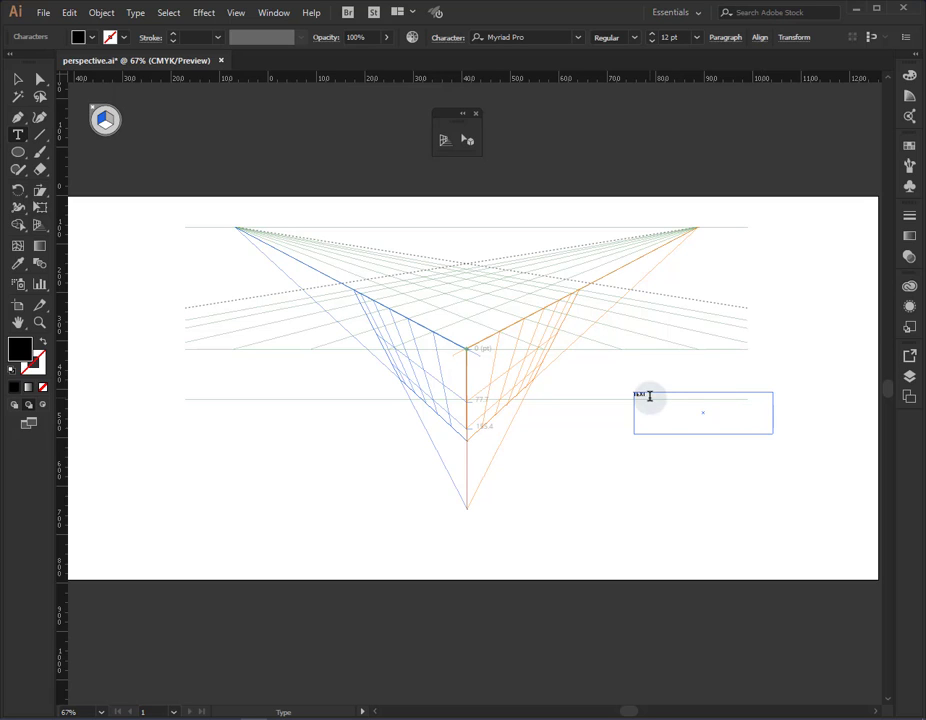
Select the word TEXT and enlarge it to 80 pt
{"action": "left_click_drag", "start_coordinate": [648, 394], "coordinate": [624, 394]}
{"action": "key", "text": "ctrl"}
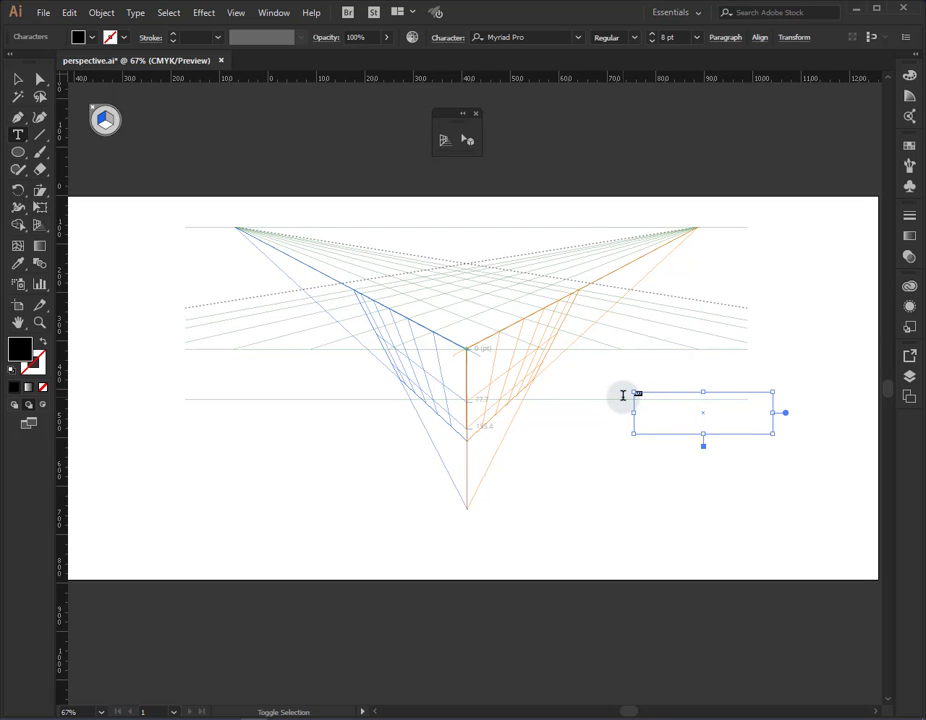
{"action": "key", "text": "ctrl+shift+period"}
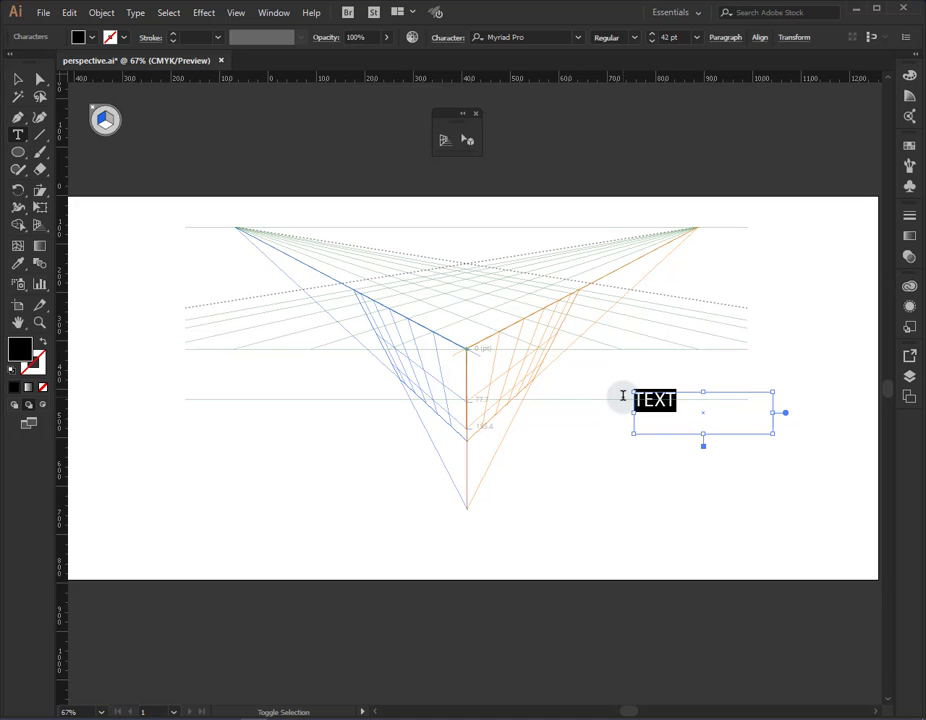
{"action": "key", "text": "ctrl+shift+period"}
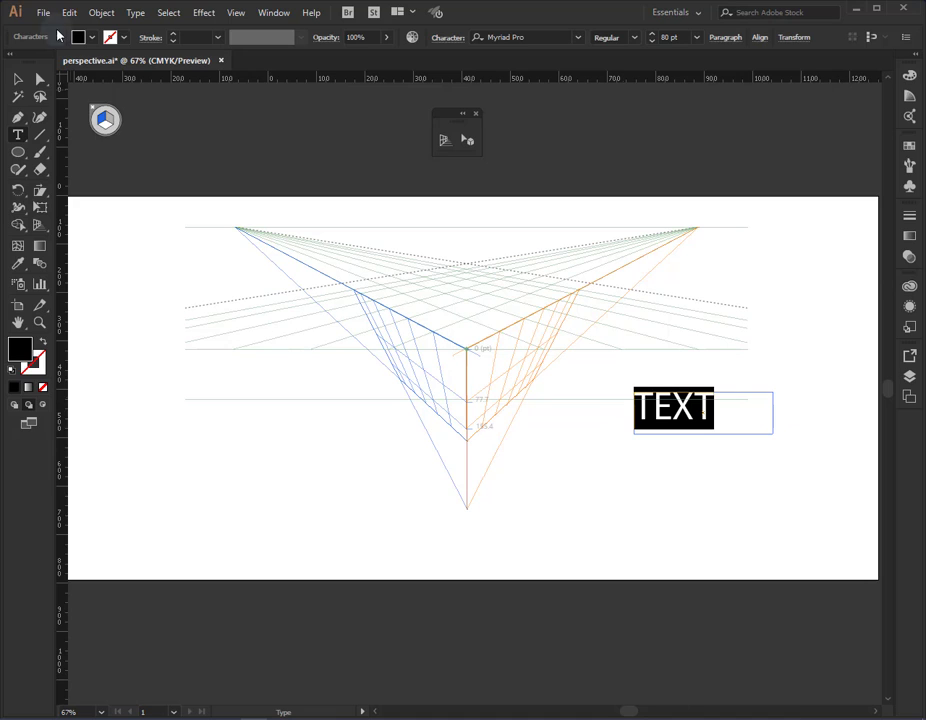
Drag TEXT onto the left perspective plane with Perspective Selection, widen it and reposition it
{"action": "left_click", "coordinate": [466, 141]}
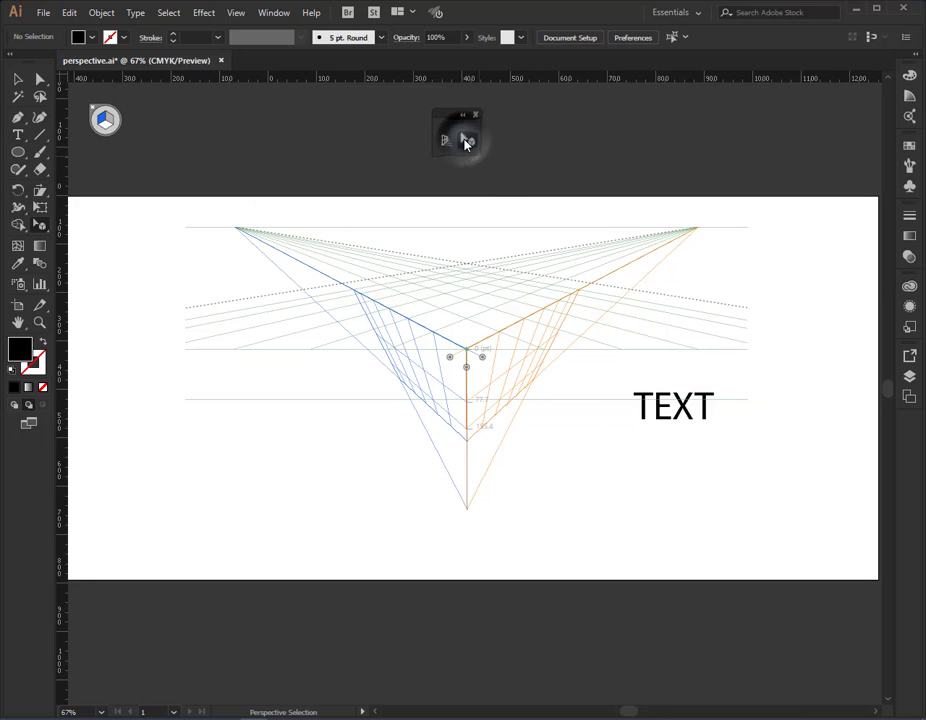
{"action": "left_click", "coordinate": [661, 410]}
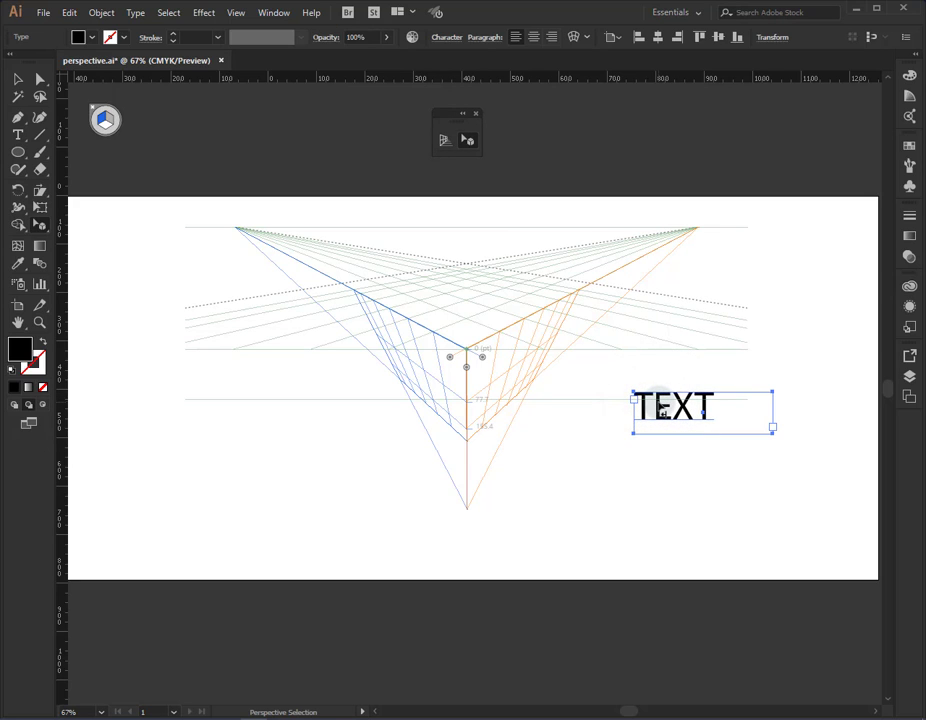
{"action": "mouse_move", "coordinate": [661, 410]}
{"action": "left_mouse_down"}
{"action": "mouse_move", "coordinate": [440, 380]}
{"action": "mouse_move", "coordinate": [414, 343]}
{"action": "mouse_move", "coordinate": [400, 345]}
{"action": "left_mouse_up"}
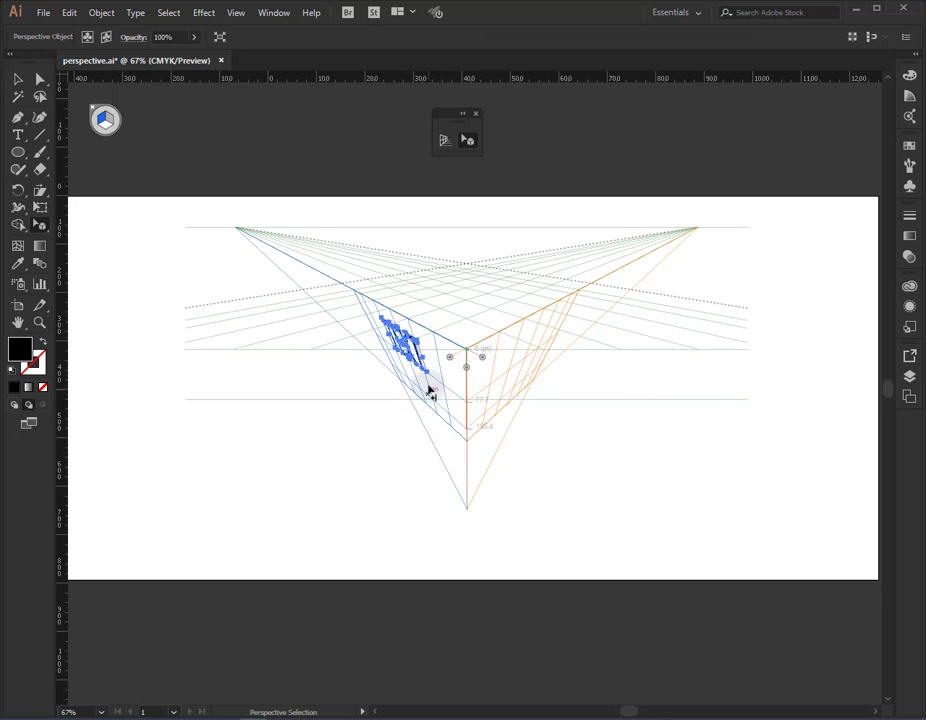
{"action": "left_click_drag", "start_coordinate": [428, 366], "coordinate": [449, 368]}
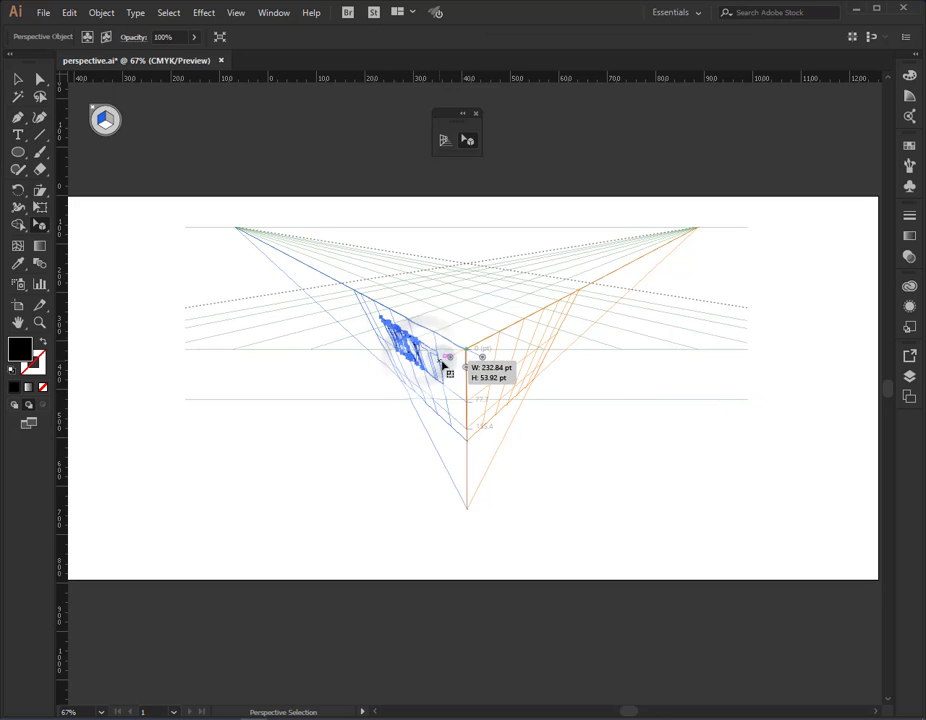
{"action": "left_click", "coordinate": [455, 374]}
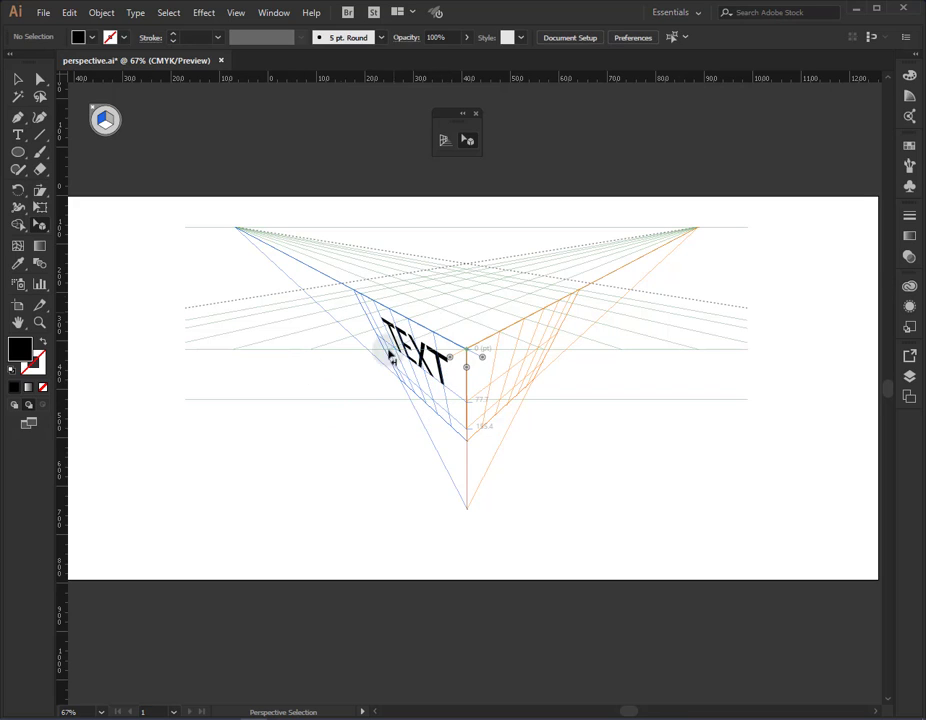
{"action": "mouse_move", "coordinate": [449, 357]}
{"action": "left_mouse_down"}
{"action": "mouse_move", "coordinate": [441, 365]}
{"action": "mouse_move", "coordinate": [449, 357]}
{"action": "left_mouse_up"}
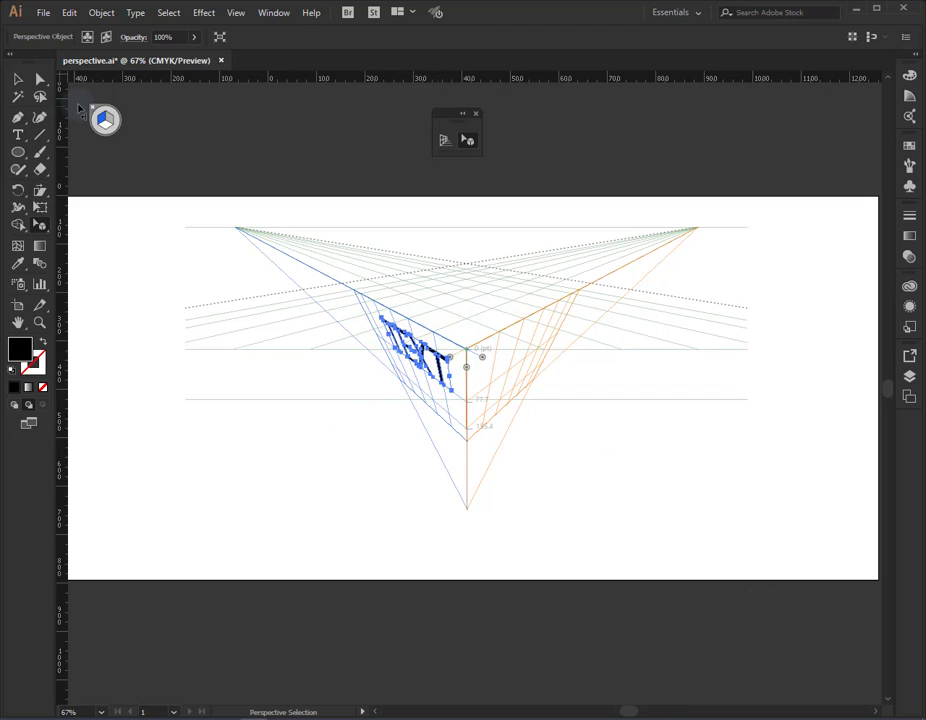
{"action": "left_click", "coordinate": [195, 37]}
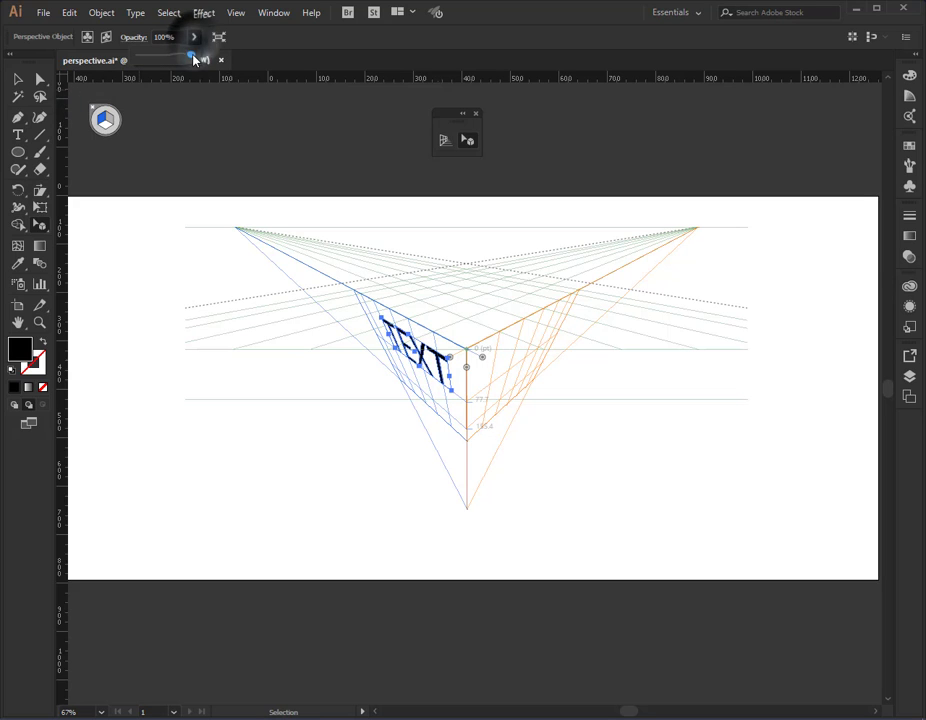
{"action": "mouse_move", "coordinate": [192, 57]}
{"action": "left_mouse_down"}
{"action": "mouse_move", "coordinate": [178, 58]}
{"action": "mouse_move", "coordinate": [202, 59]}
{"action": "left_mouse_up"}
{"action": "left_click", "coordinate": [352, 41]}
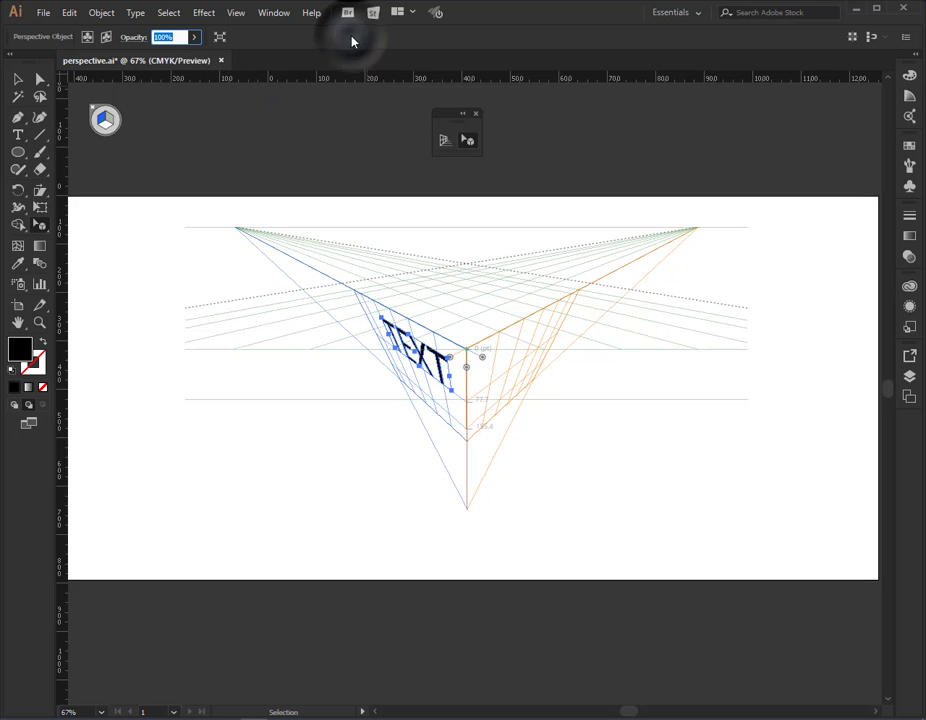
{"action": "key", "text": "ctrl+shift+o"}
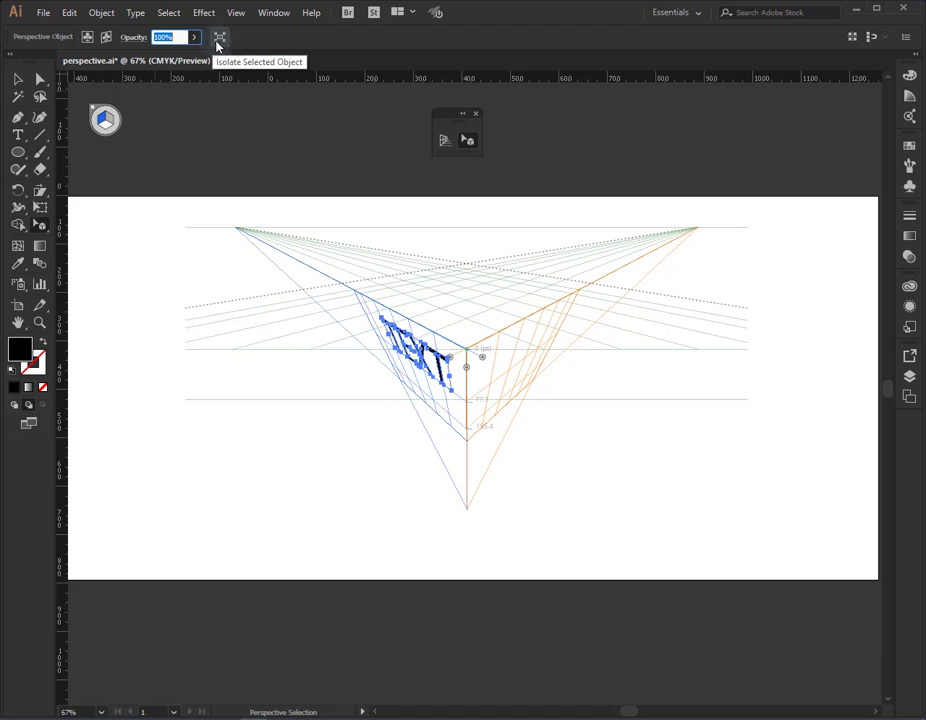
Insert a 1 before TEXT so the perspective text reads 1TEXT
{"action": "left_click", "coordinate": [88, 37]}
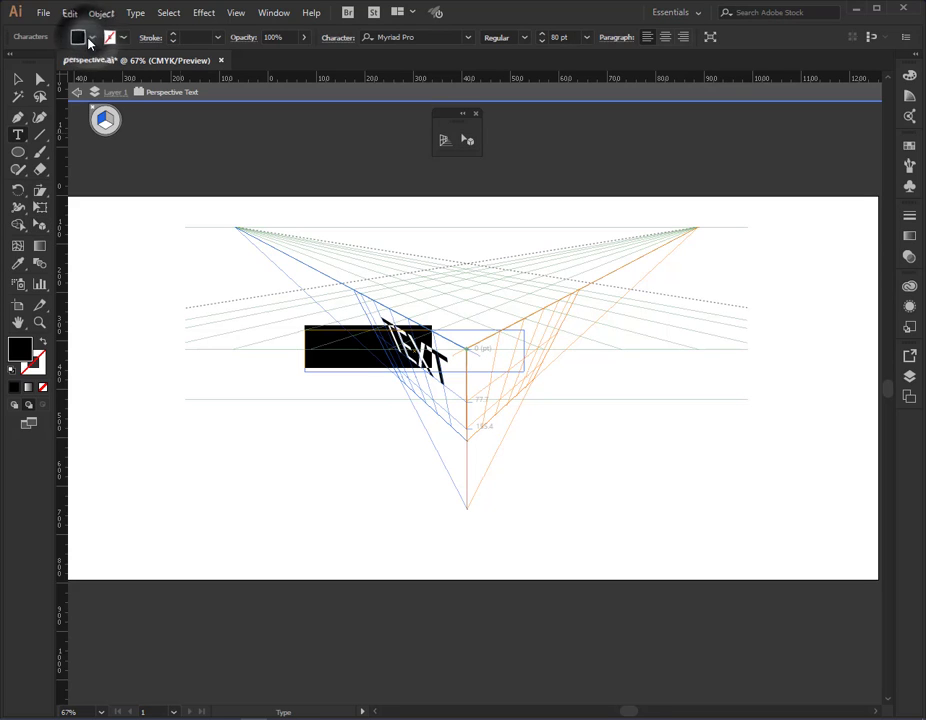
{"action": "left_click", "coordinate": [363, 357]}
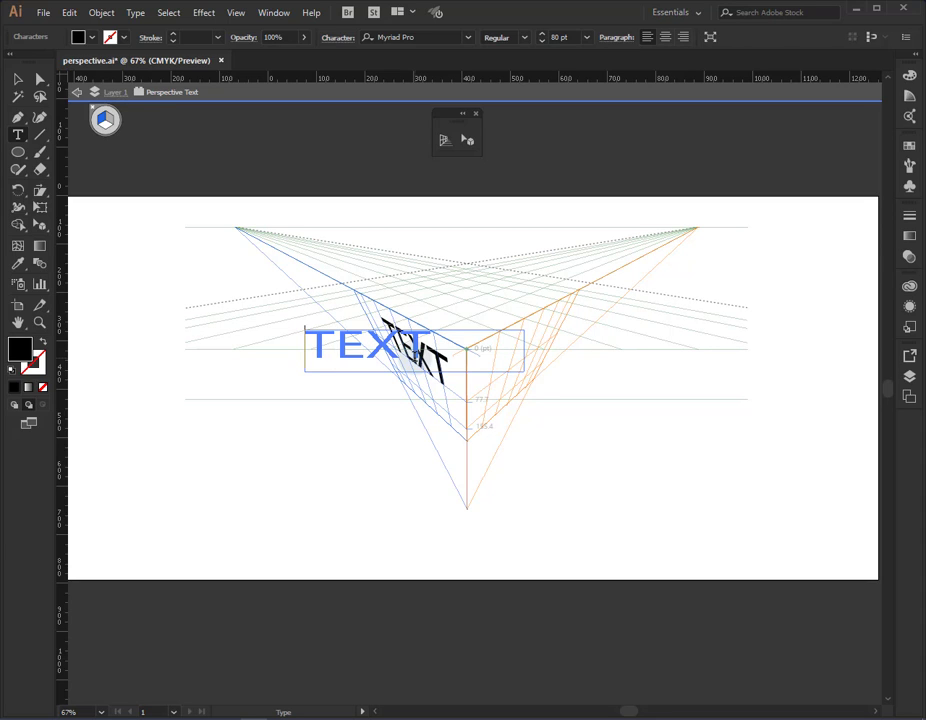
{"action": "type", "text": "1"}
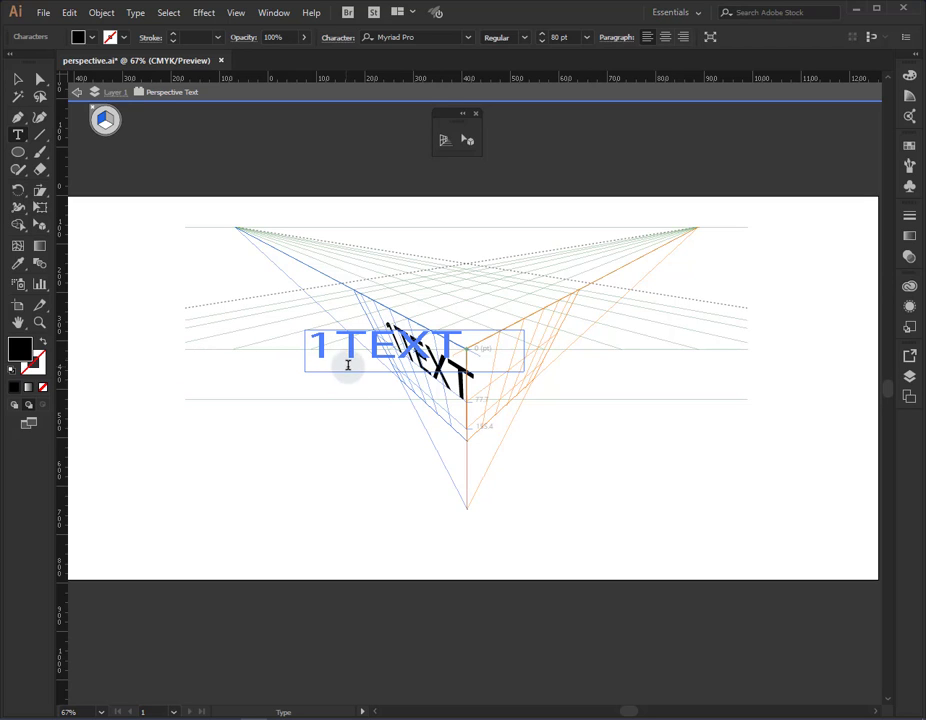
{"action": "left_click", "coordinate": [77, 94]}
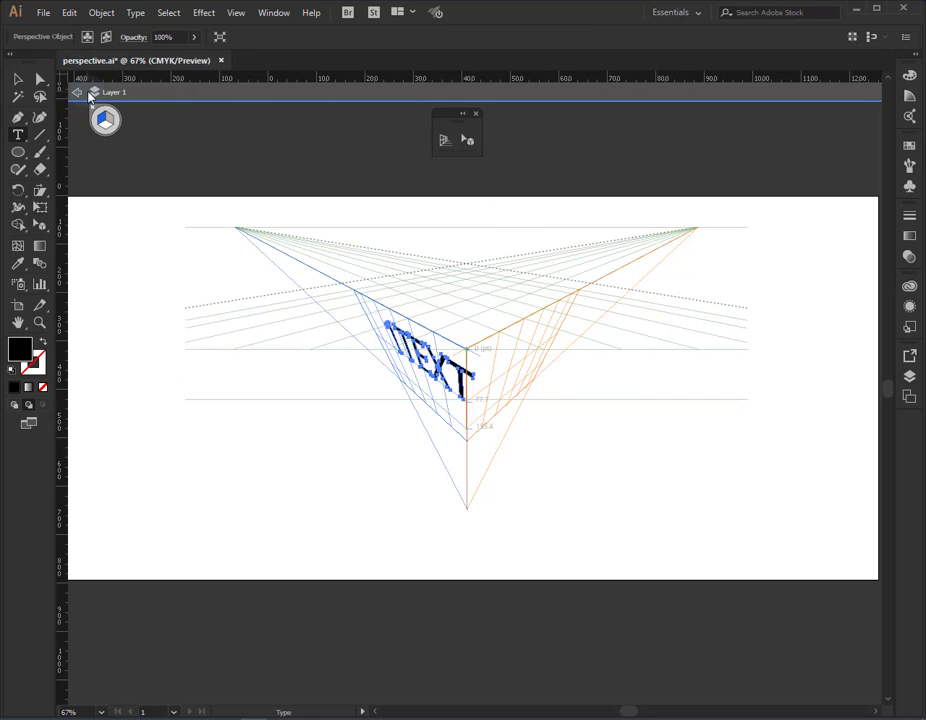
Exit isolation mode and nudge the 1TEXT object upward along the left plane
{"action": "left_click", "coordinate": [78, 97]}
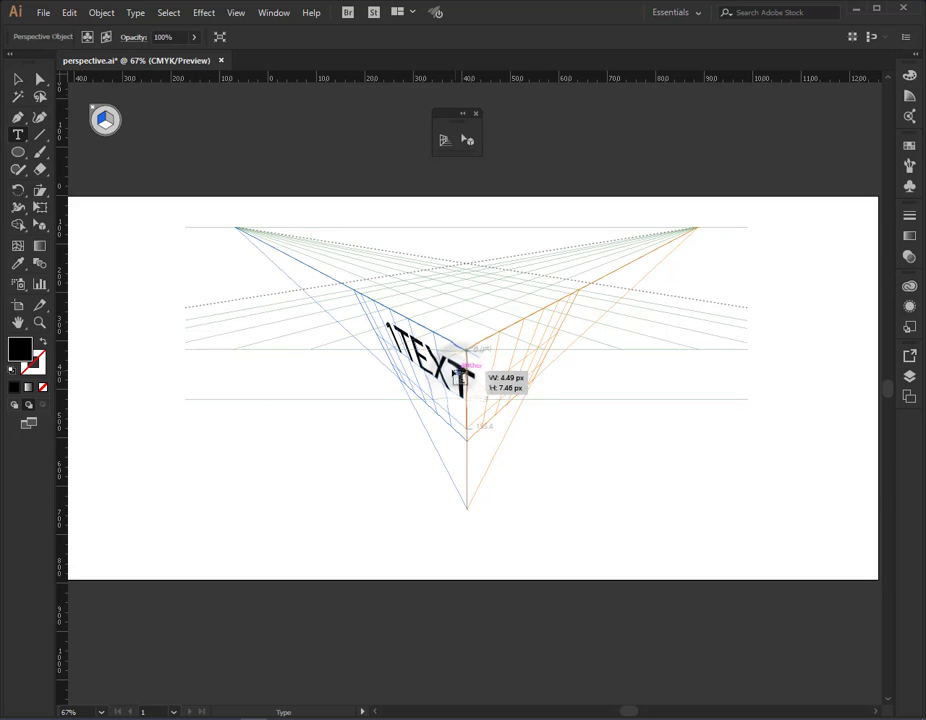
{"action": "left_click_drag", "start_coordinate": [468, 380], "coordinate": [470, 374]}
{"action": "left_click", "coordinate": [456, 204]}
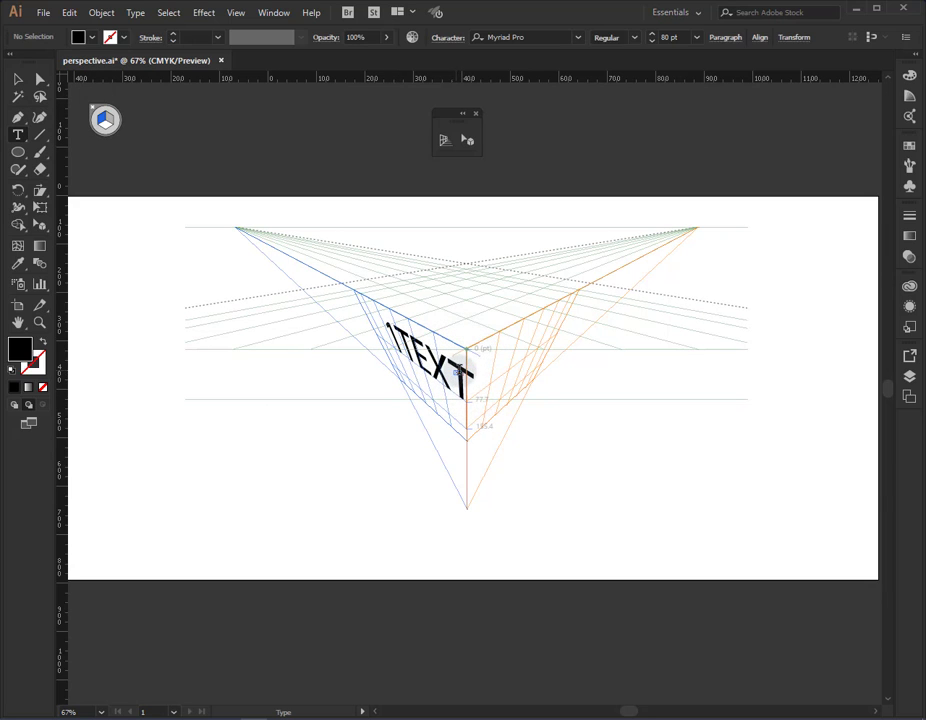
{"action": "left_click", "coordinate": [467, 140]}
{"action": "mouse_move", "coordinate": [465, 397]}
{"action": "left_mouse_down"}
{"action": "mouse_move", "coordinate": [451, 390]}
{"action": "mouse_move", "coordinate": [460, 374]}
{"action": "left_mouse_up"}
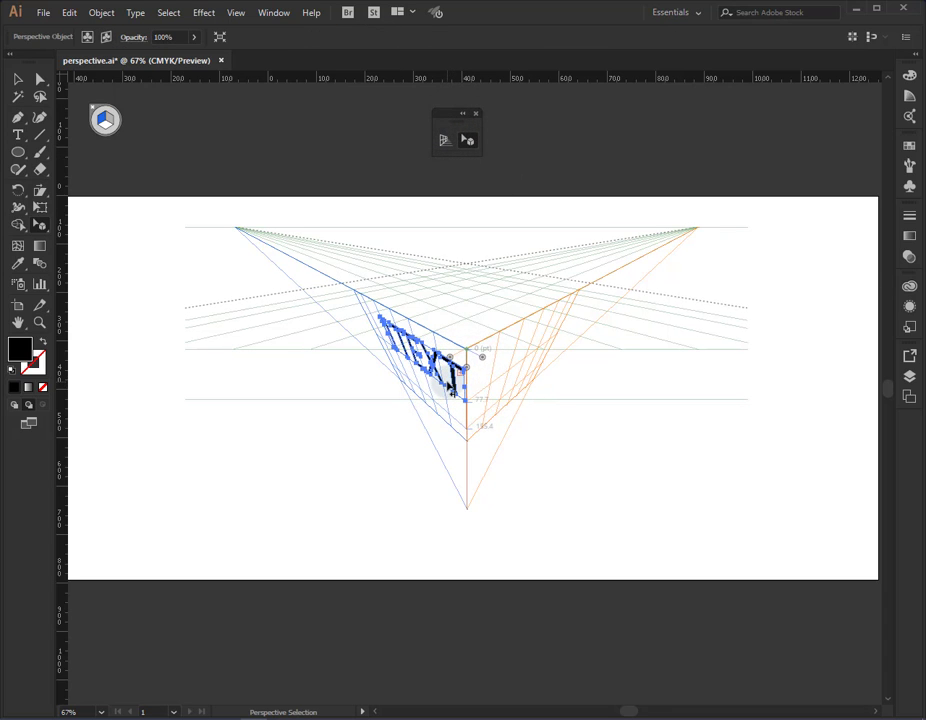
Append 4 and f to the end of the perspective text, making it 1TEXT4f
{"action": "left_click", "coordinate": [107, 40]}
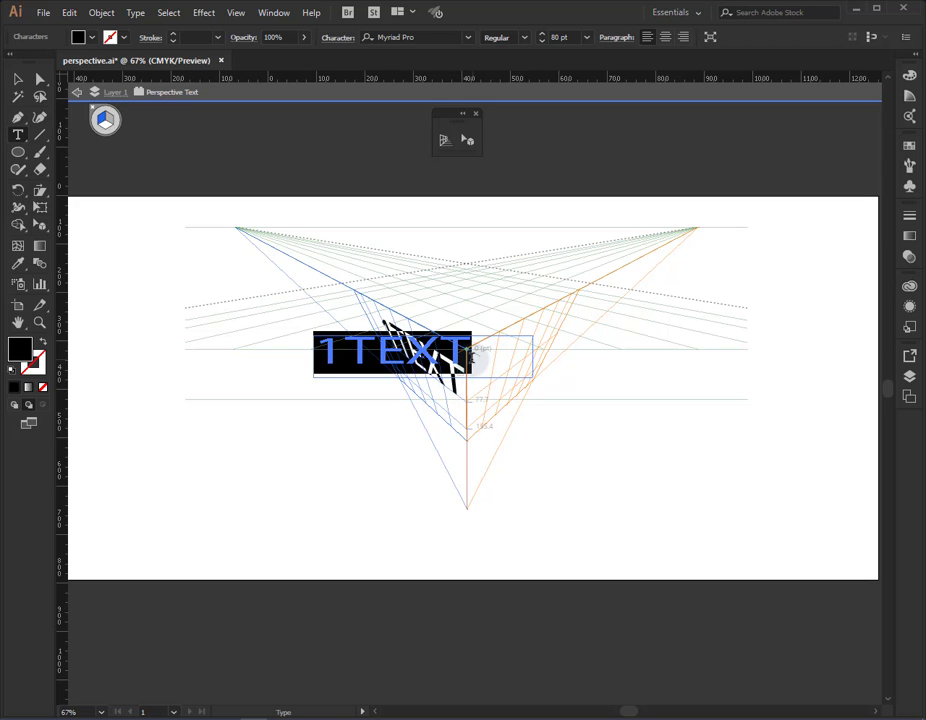
{"action": "left_click", "coordinate": [471, 355]}
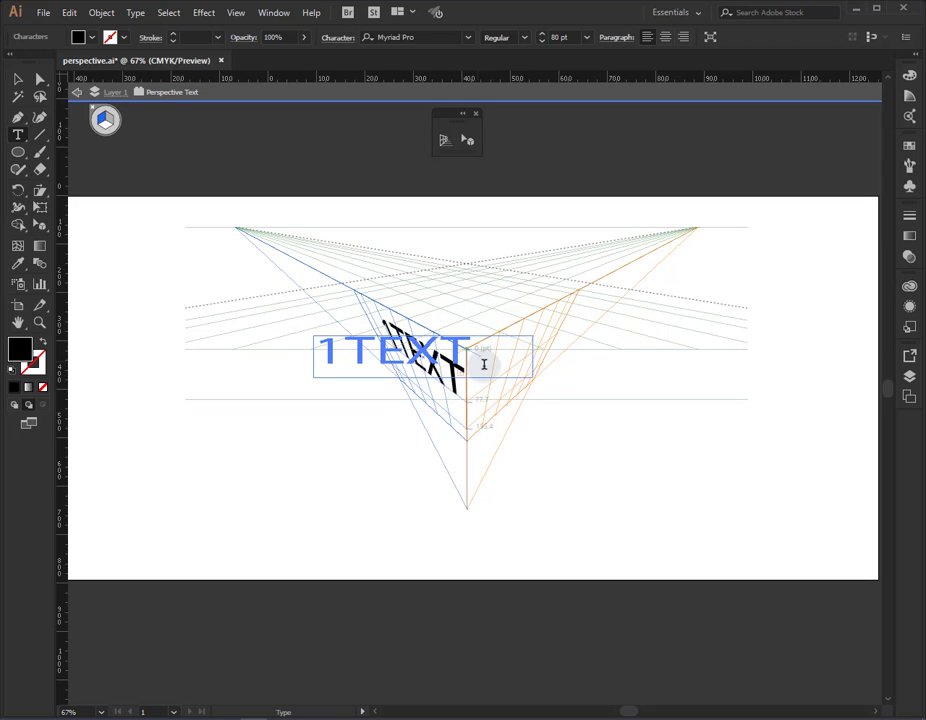
{"action": "type", "text": "4"}
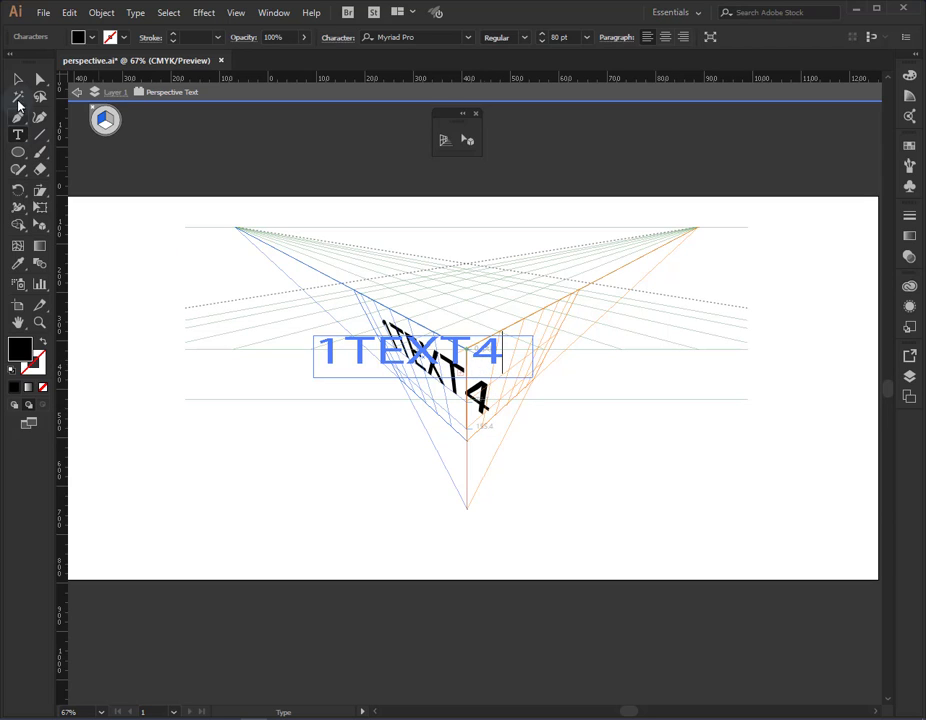
{"action": "left_click", "coordinate": [18, 78]}
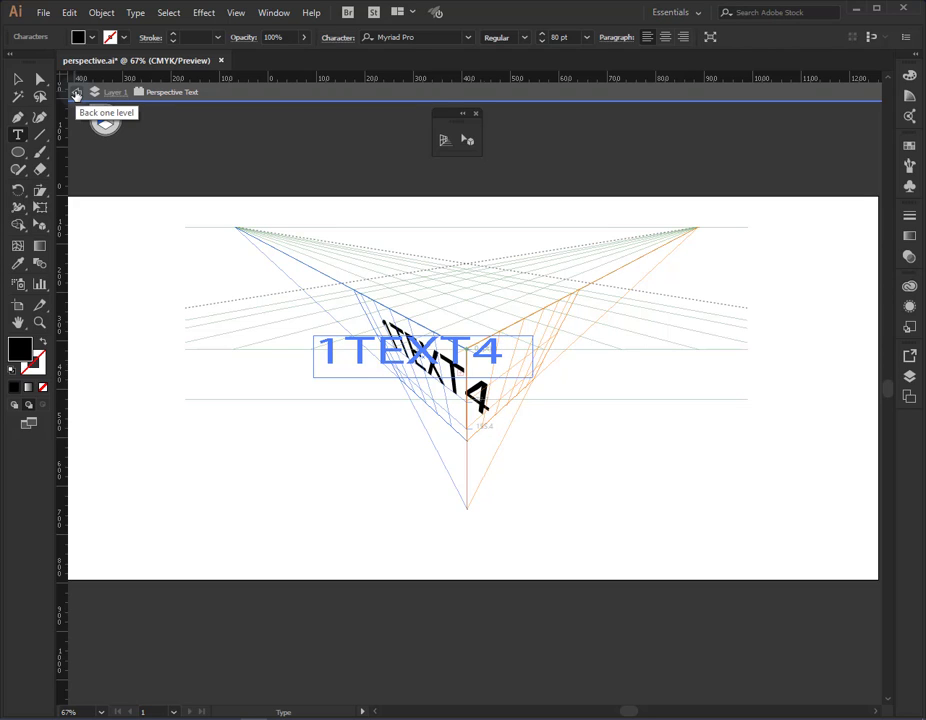
{"action": "type", "text": "f"}
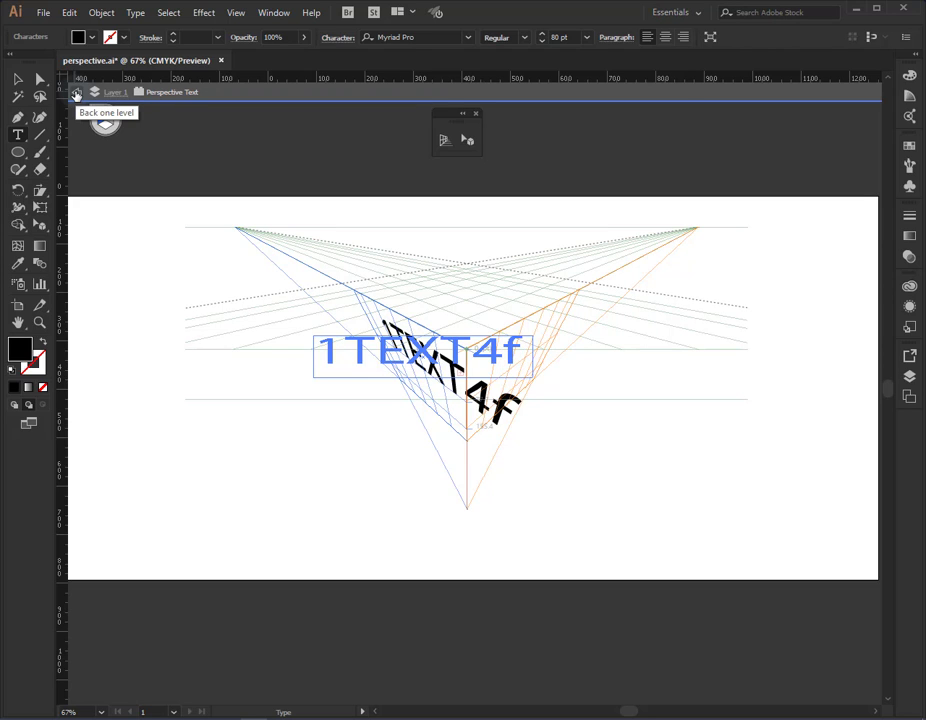
Exit isolation mode, slide 1TEXT4f along the left plane and squeeze it narrower
{"action": "left_click", "coordinate": [76, 95]}
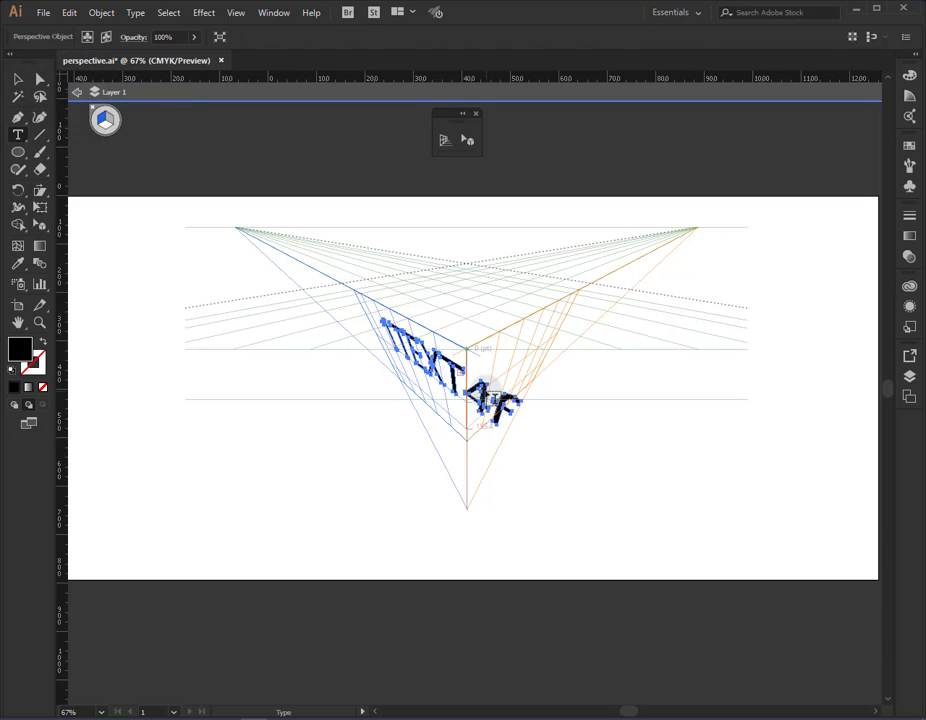
{"action": "left_click", "coordinate": [76, 92]}
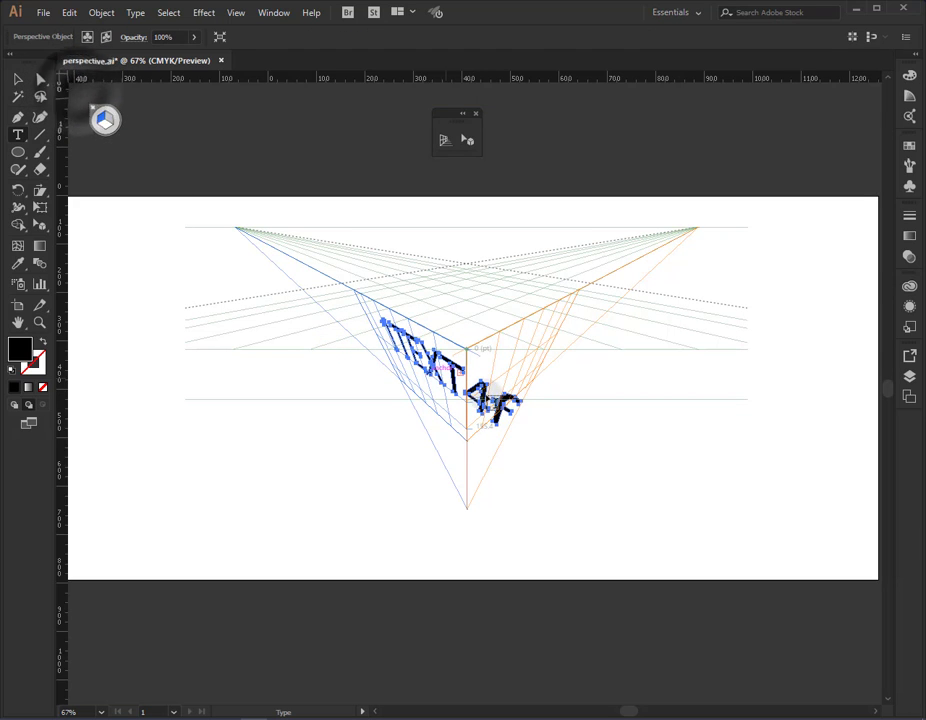
{"action": "left_click_drag", "start_coordinate": [443, 383], "coordinate": [480, 396]}
{"action": "left_click", "coordinate": [468, 148]}
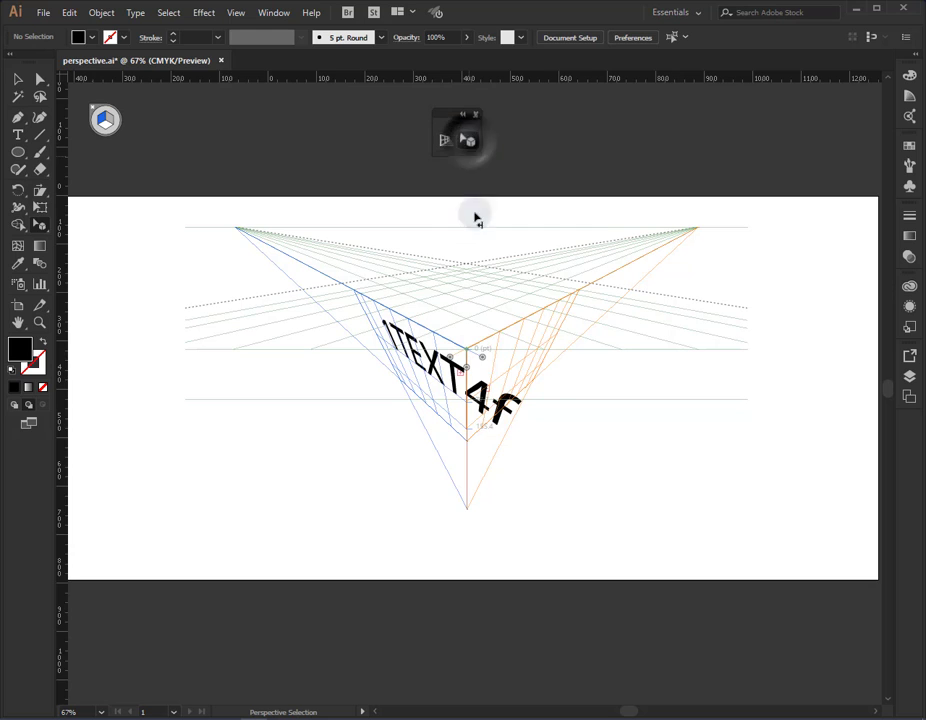
{"action": "left_click", "coordinate": [500, 392]}
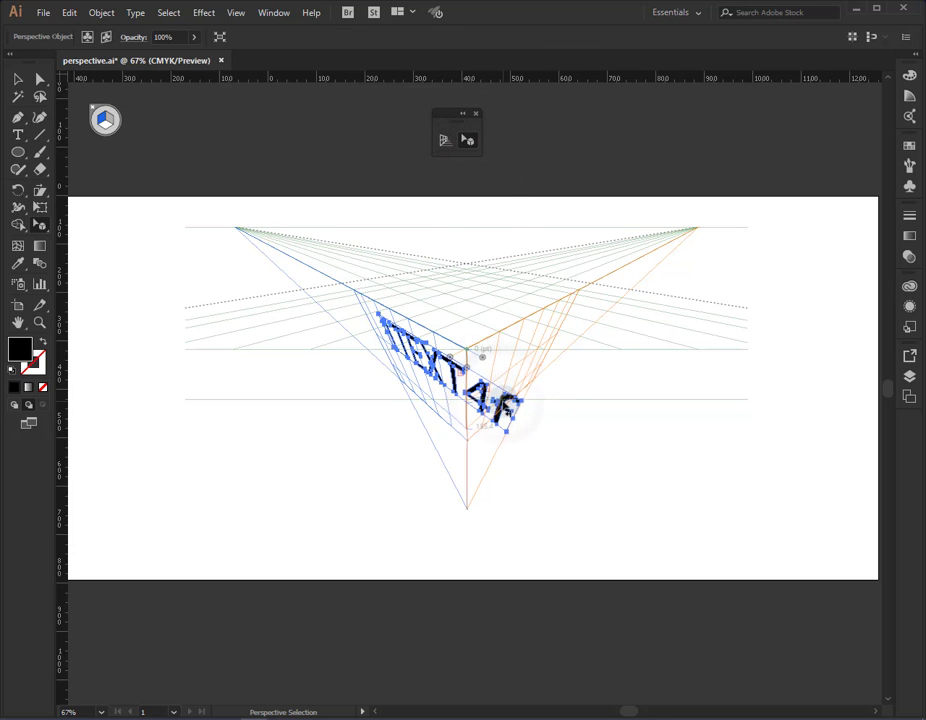
{"action": "left_click_drag", "start_coordinate": [500, 392], "coordinate": [443, 400]}
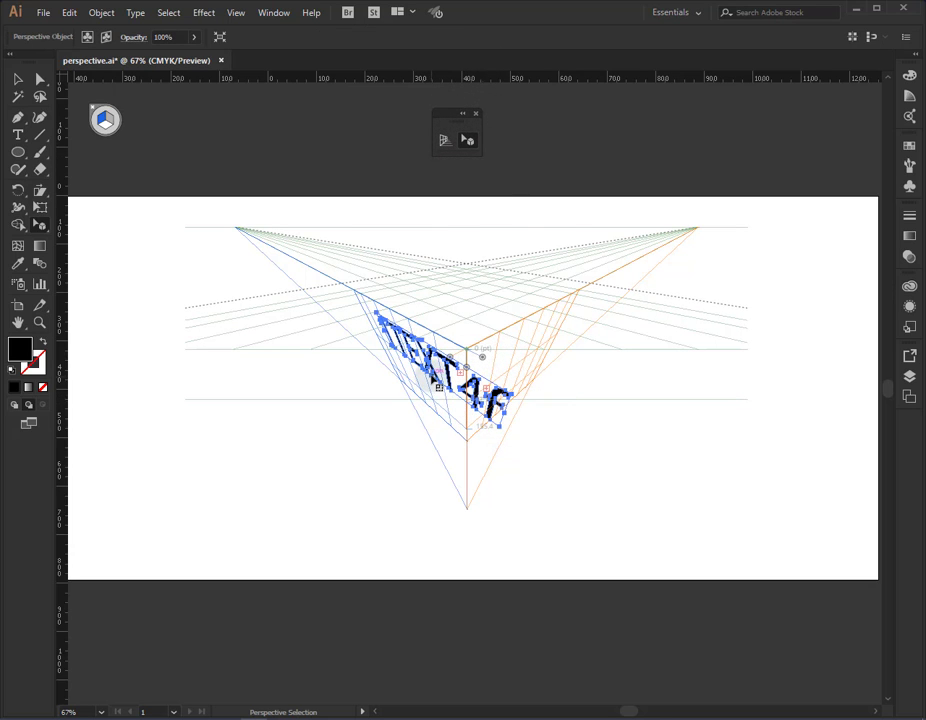
{"action": "left_click_drag", "start_coordinate": [443, 400], "coordinate": [440, 410]}
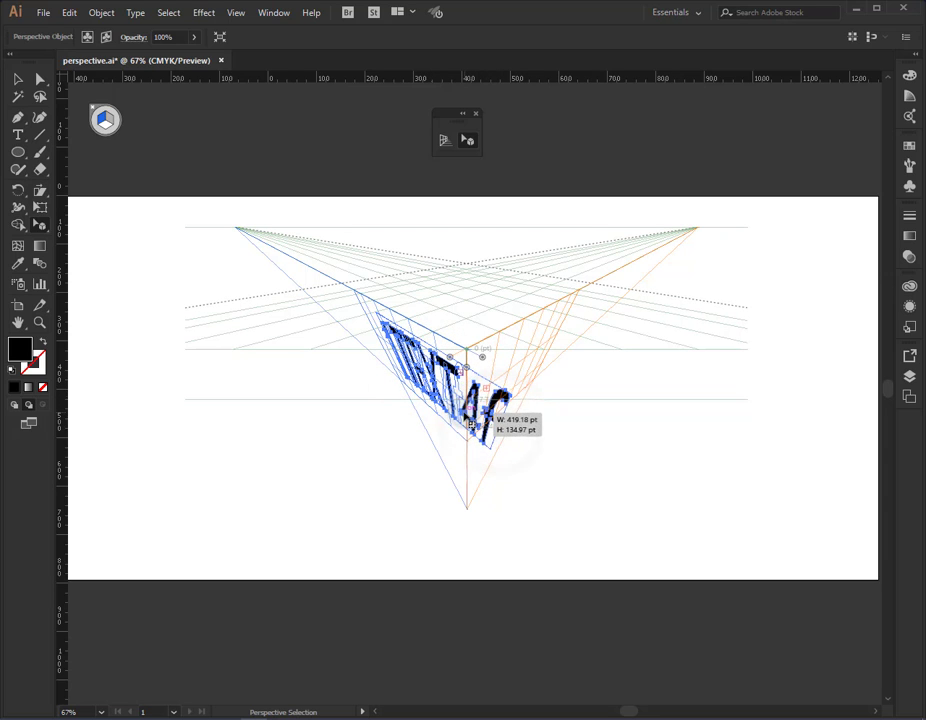
{"action": "left_click_drag", "start_coordinate": [480, 430], "coordinate": [466, 428]}
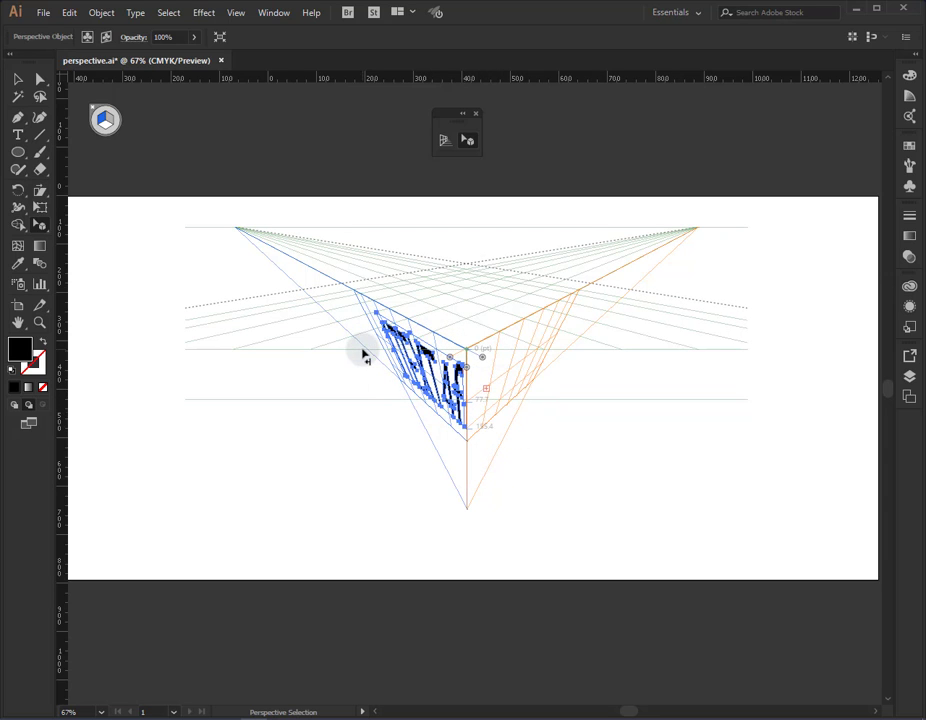
Select the whole 1TEXT4f line and step its font size through 14 and 24 pt
{"action": "left_click", "coordinate": [222, 41]}
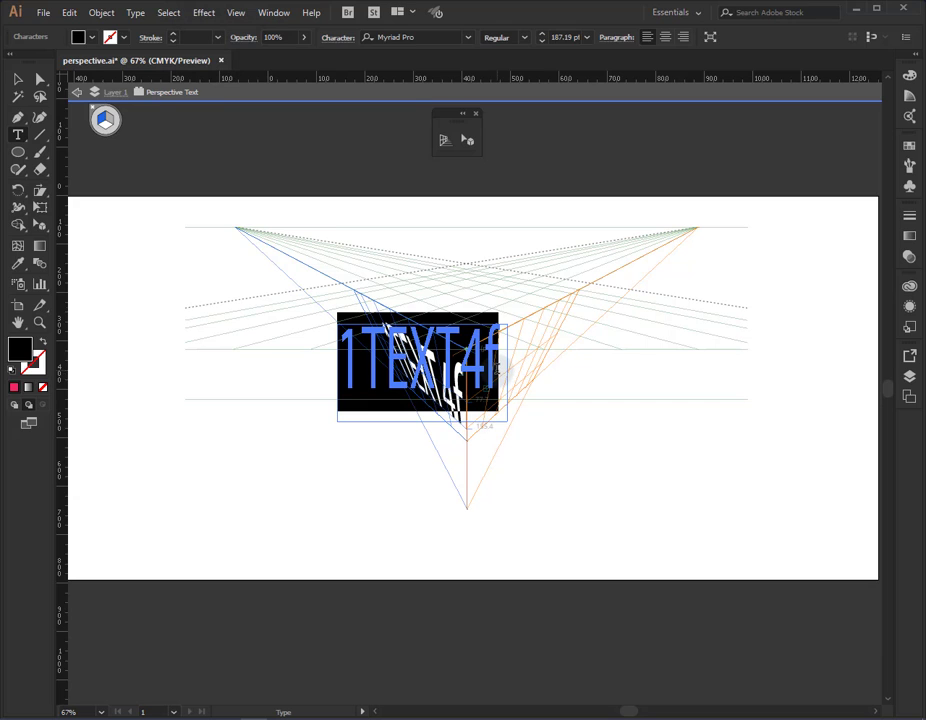
{"action": "left_click", "coordinate": [496, 368]}
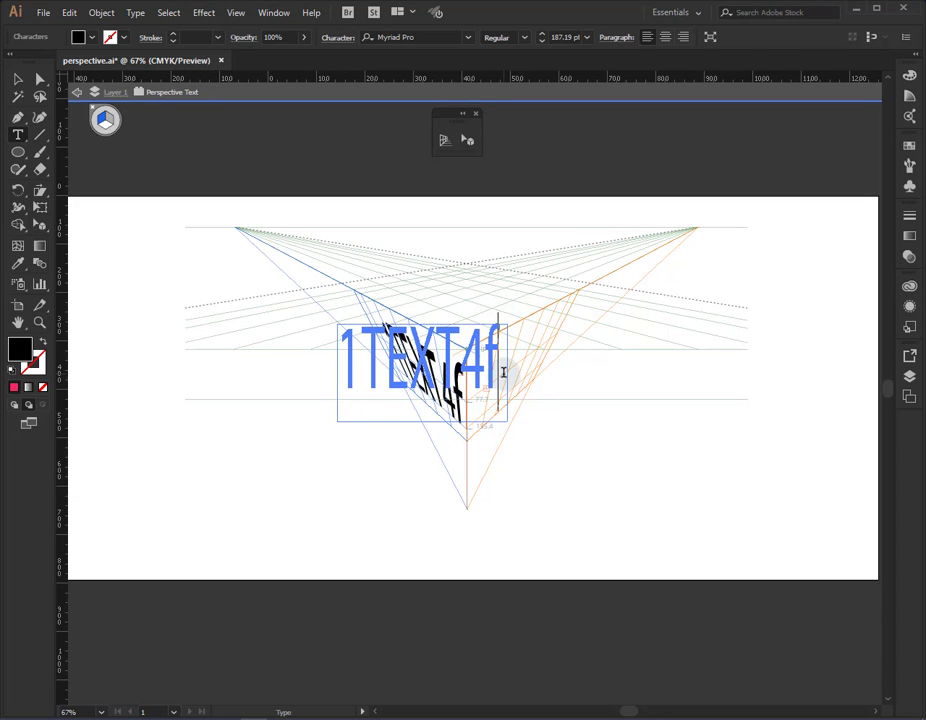
{"action": "left_click_drag", "start_coordinate": [503, 372], "coordinate": [331, 372]}
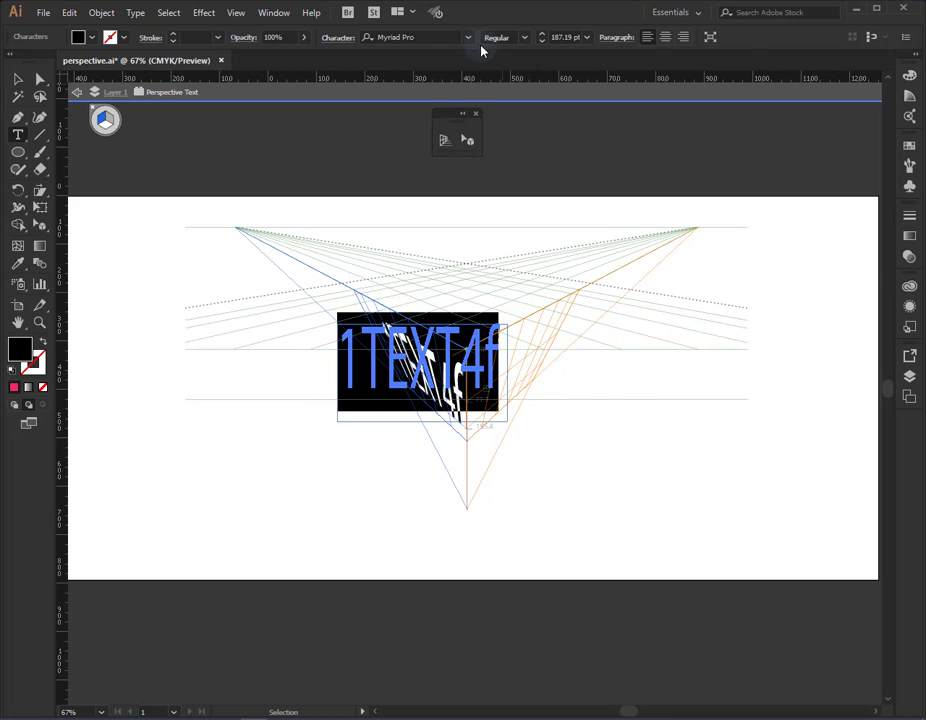
{"action": "left_click", "coordinate": [586, 44]}
{"action": "left_click", "coordinate": [611, 187]}
{"action": "left_click", "coordinate": [588, 43]}
{"action": "left_click", "coordinate": [597, 232]}
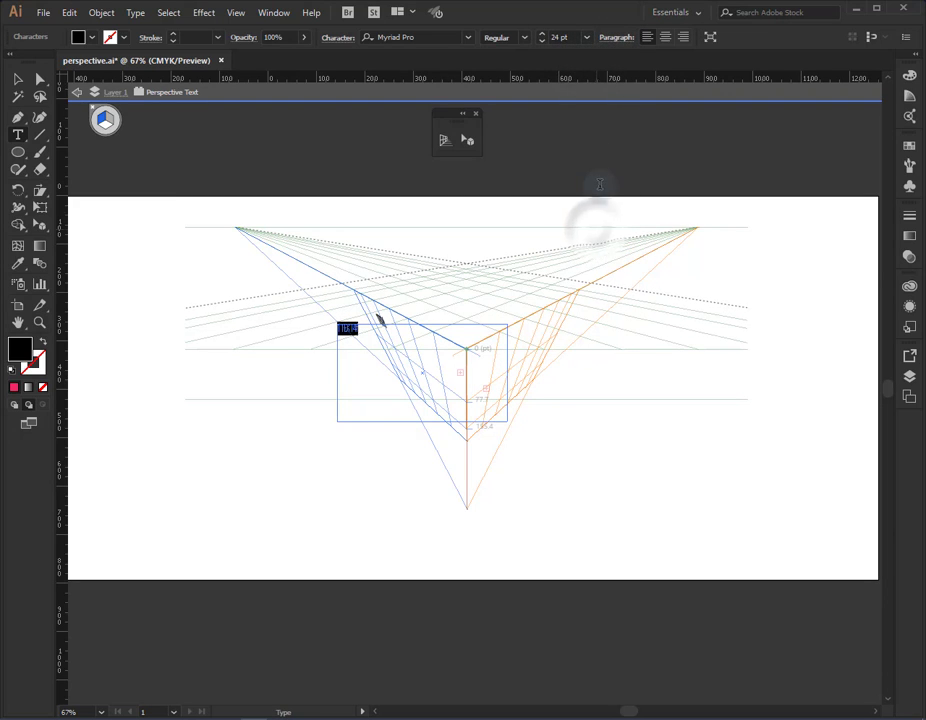
Raise the text to 60 pt via 48 pt, centre-align it and finish editing
{"action": "left_click", "coordinate": [587, 38]}
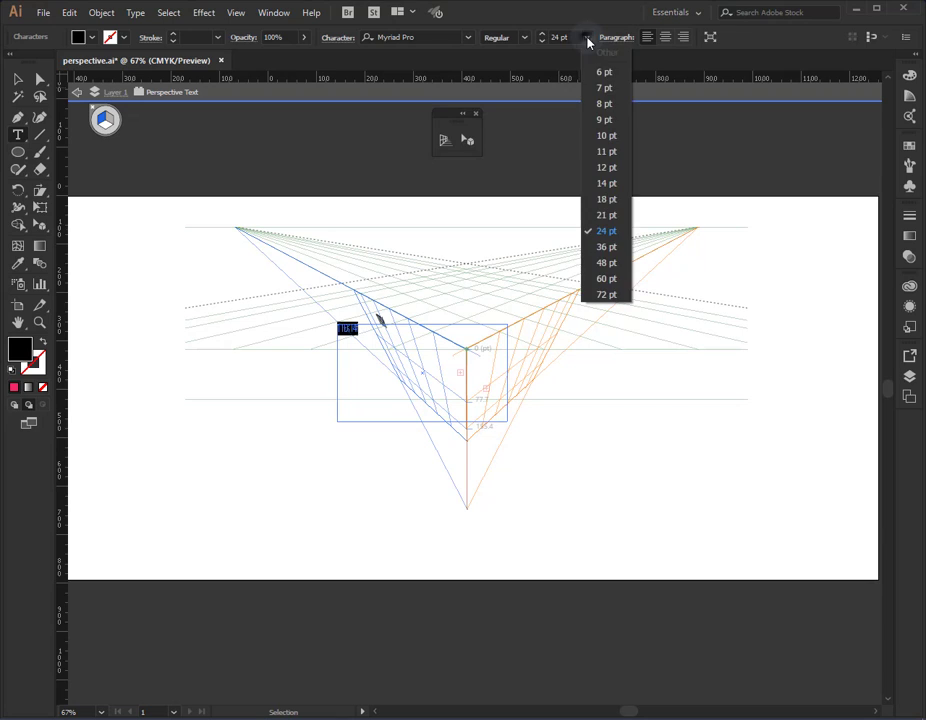
{"action": "left_click", "coordinate": [607, 263]}
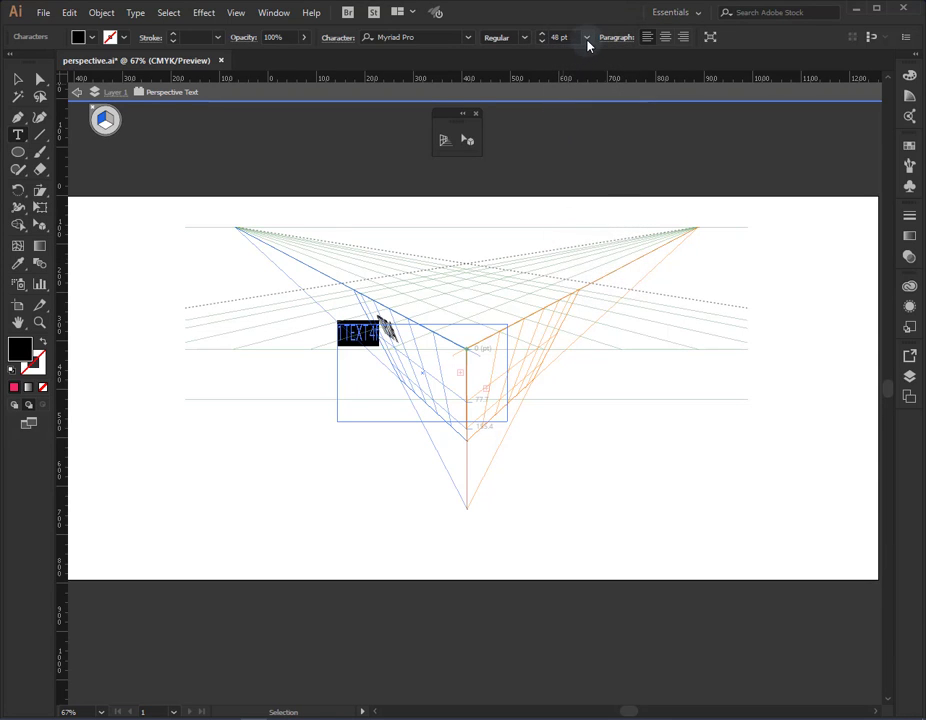
{"action": "left_click", "coordinate": [588, 44]}
{"action": "left_click", "coordinate": [603, 277]}
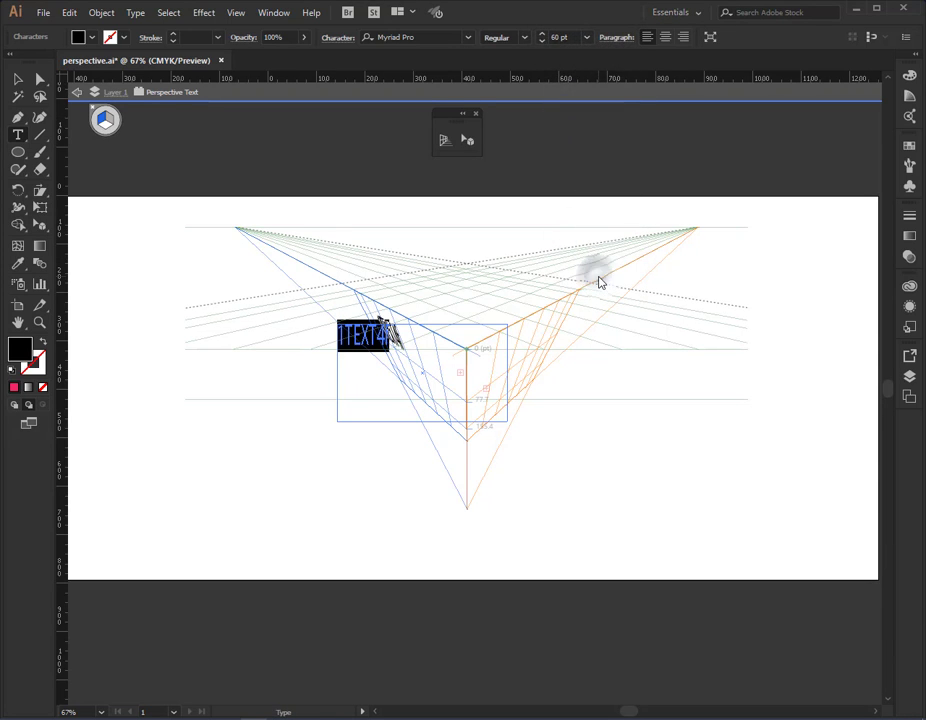
{"action": "left_click", "coordinate": [665, 37]}
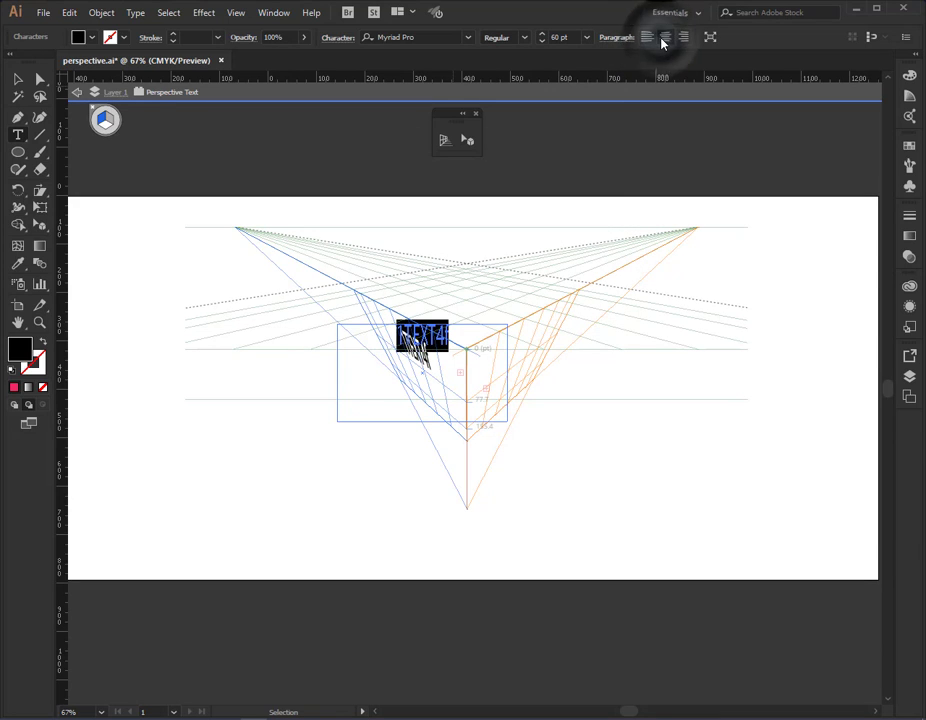
{"action": "left_click", "coordinate": [77, 93]}
Leave isolation mode, return to the Selection tool and show the Symbols panel with Illuminated Orange
{"action": "left_click", "coordinate": [77, 93]}
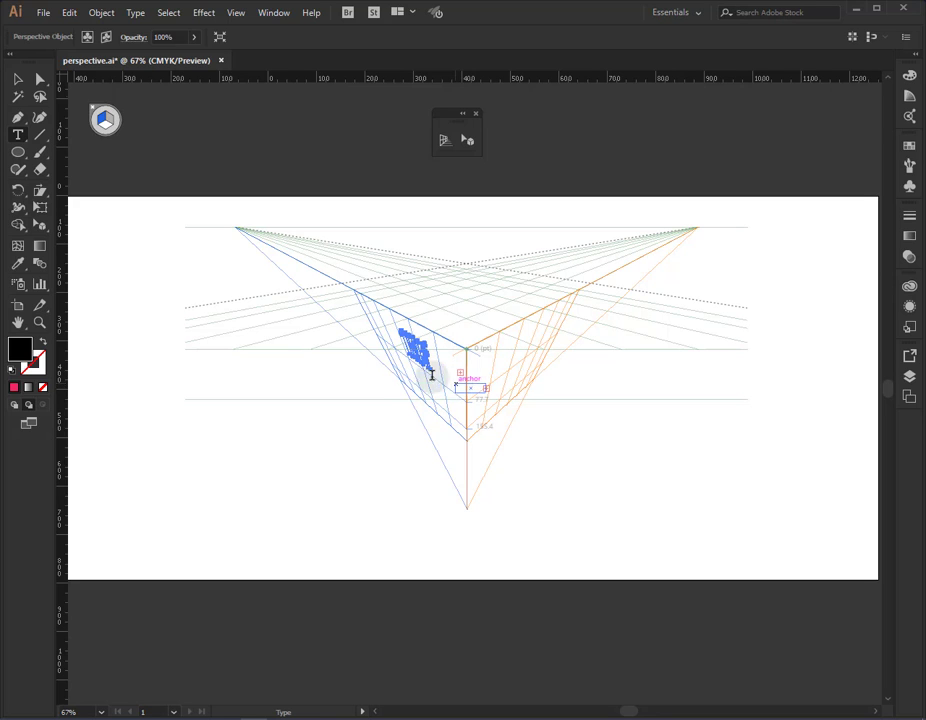
{"action": "left_click", "coordinate": [17, 79]}
{"action": "left_click", "coordinate": [420, 350]}
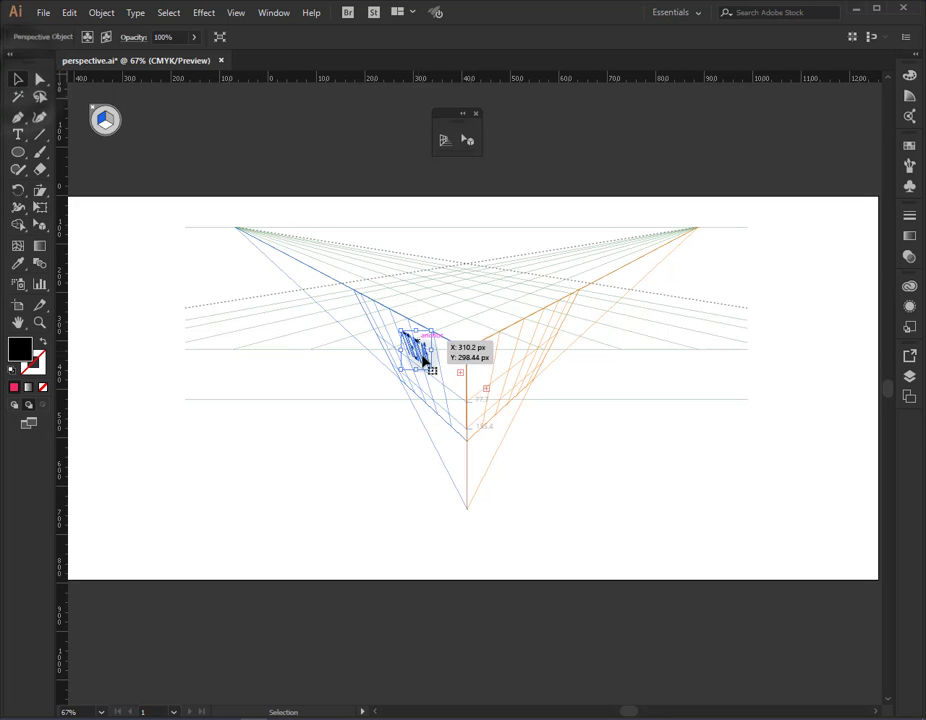
{"action": "left_click", "coordinate": [909, 187]}
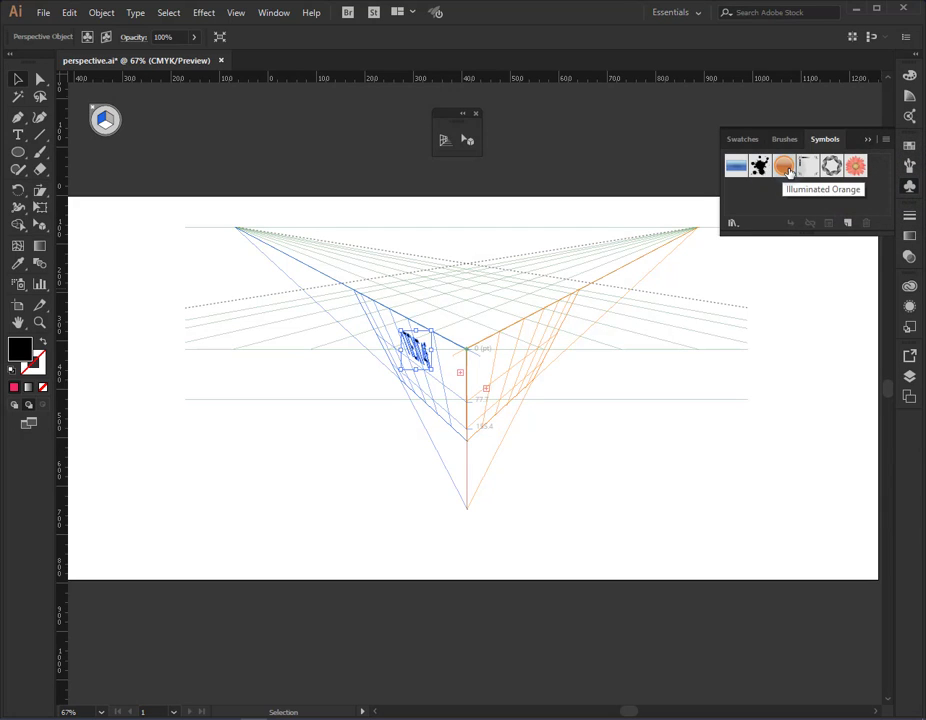
Drop Illuminated Orange right of the grid and enlarge it to about 152 × 173 px
{"action": "left_click_drag", "start_coordinate": [785, 170], "coordinate": [645, 383]}
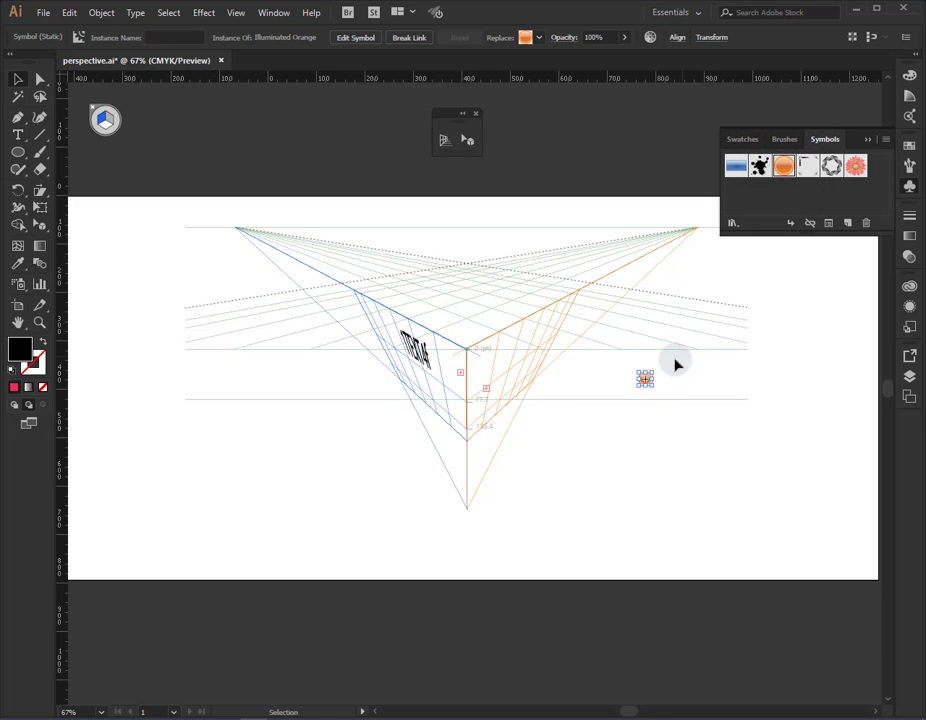
{"action": "left_click_drag", "start_coordinate": [658, 369], "coordinate": [712, 301]}
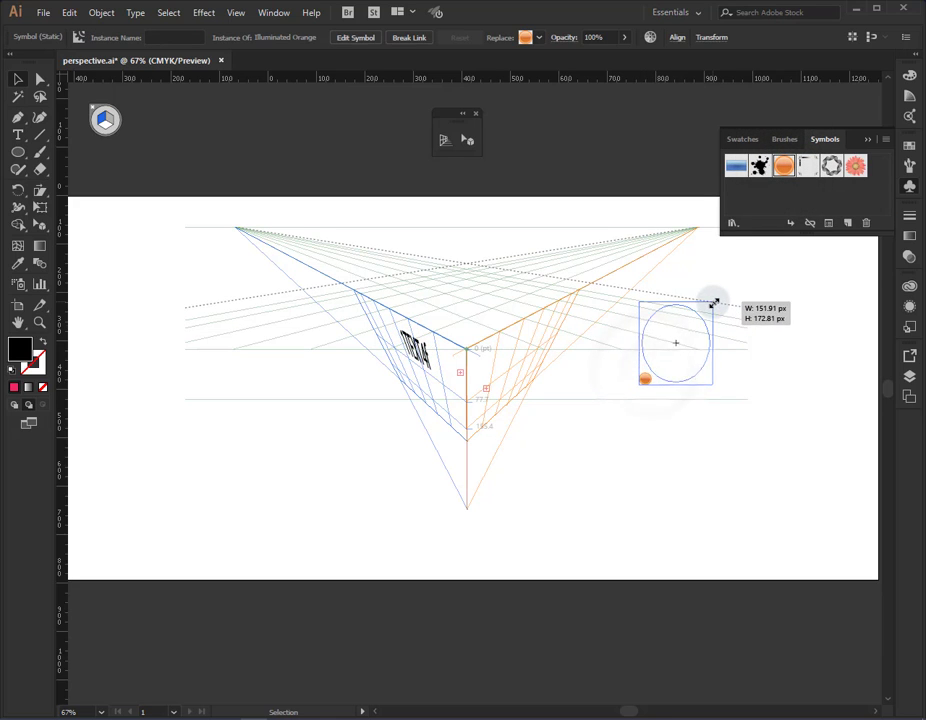
{"action": "left_click", "coordinate": [868, 141]}
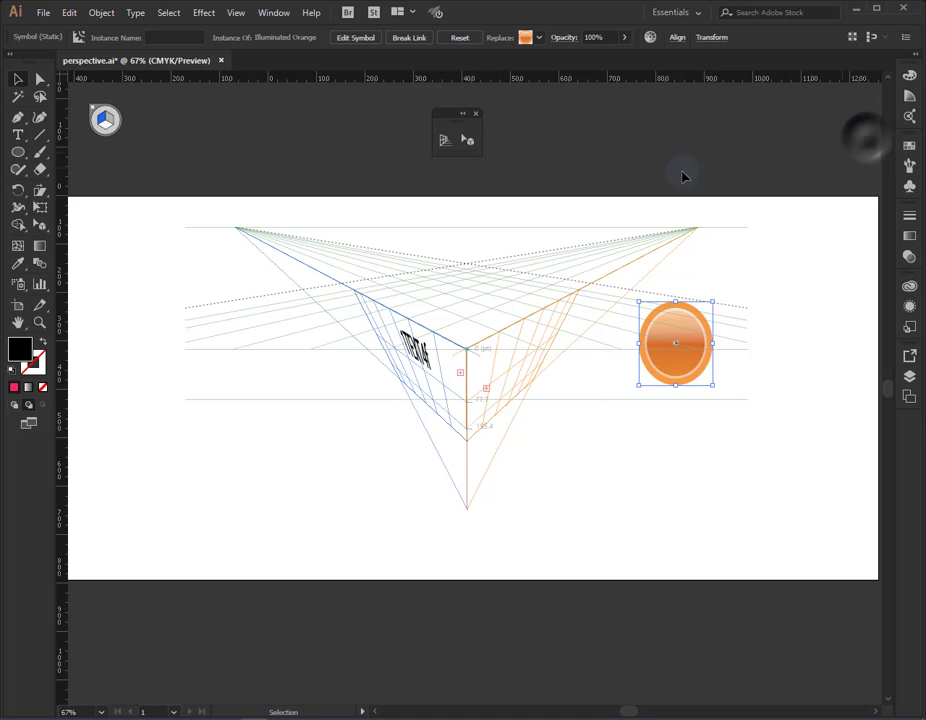
{"action": "left_click", "coordinate": [466, 141]}
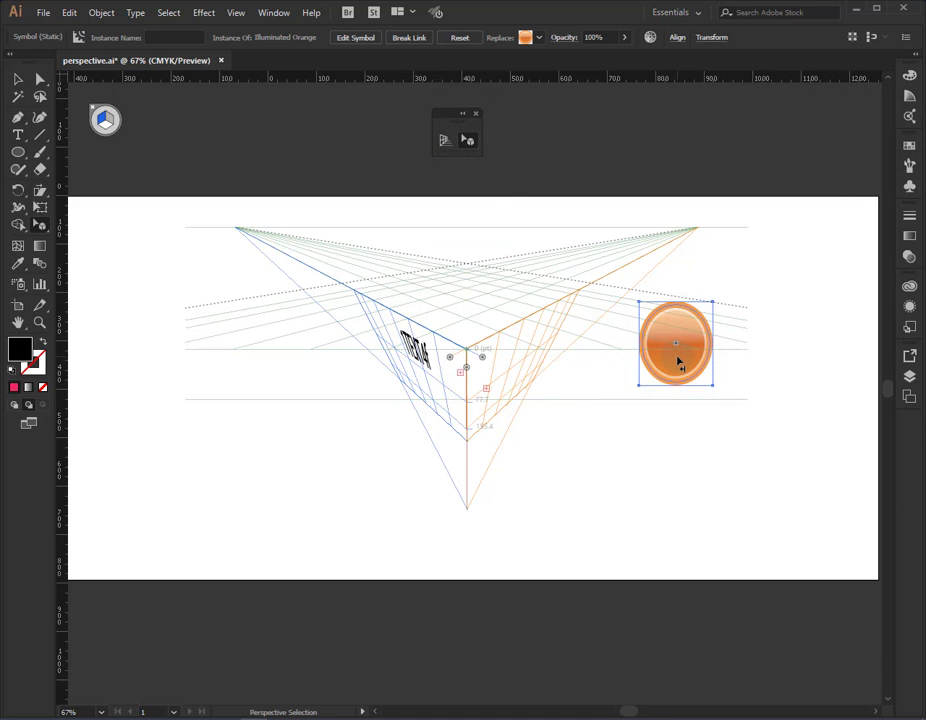
{"action": "left_click_drag", "start_coordinate": [678, 362], "coordinate": [678, 362]}
Make the horizontal grid plane active and drag the orange onto it above the central corner
{"action": "left_click", "coordinate": [109, 121]}
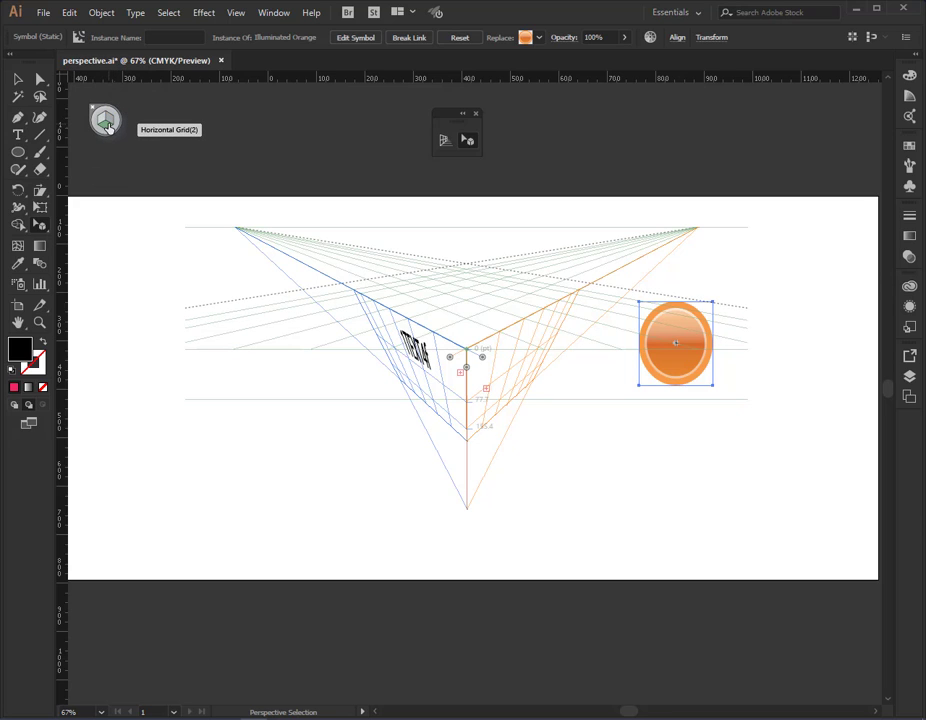
{"action": "left_click", "coordinate": [111, 129]}
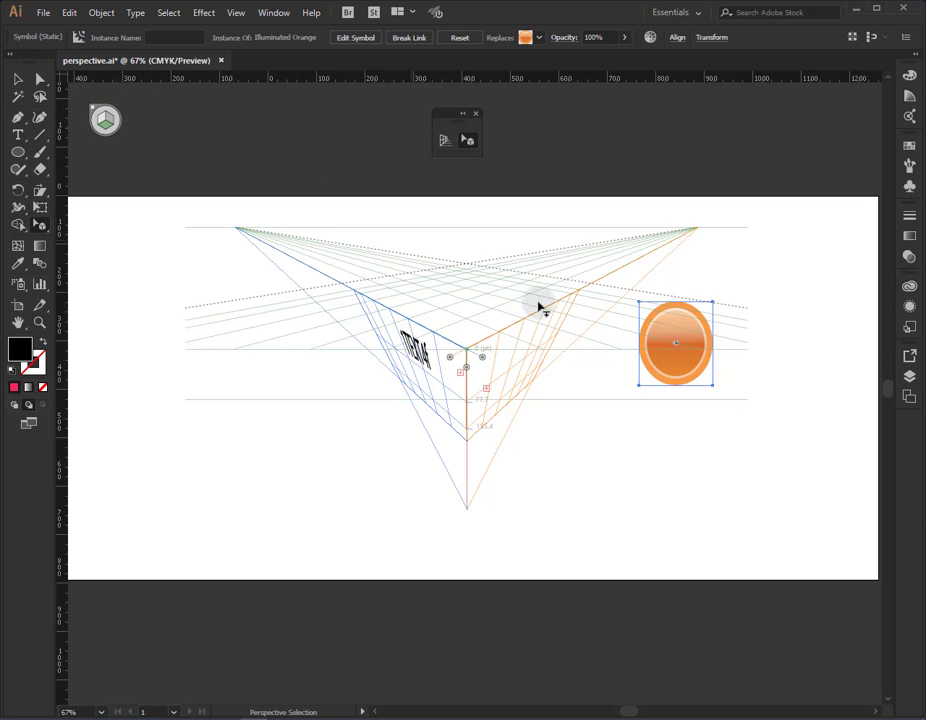
{"action": "mouse_move", "coordinate": [680, 336]}
{"action": "left_mouse_down"}
{"action": "mouse_move", "coordinate": [452, 305]}
{"action": "mouse_move", "coordinate": [484, 300]}
{"action": "mouse_move", "coordinate": [476, 332]}
{"action": "left_mouse_up"}
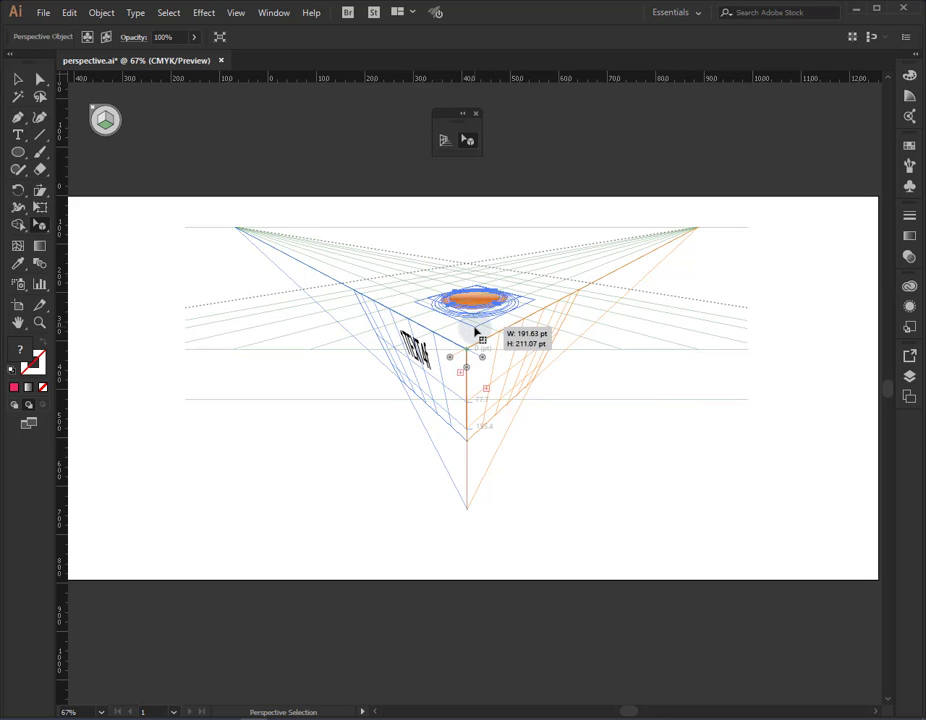